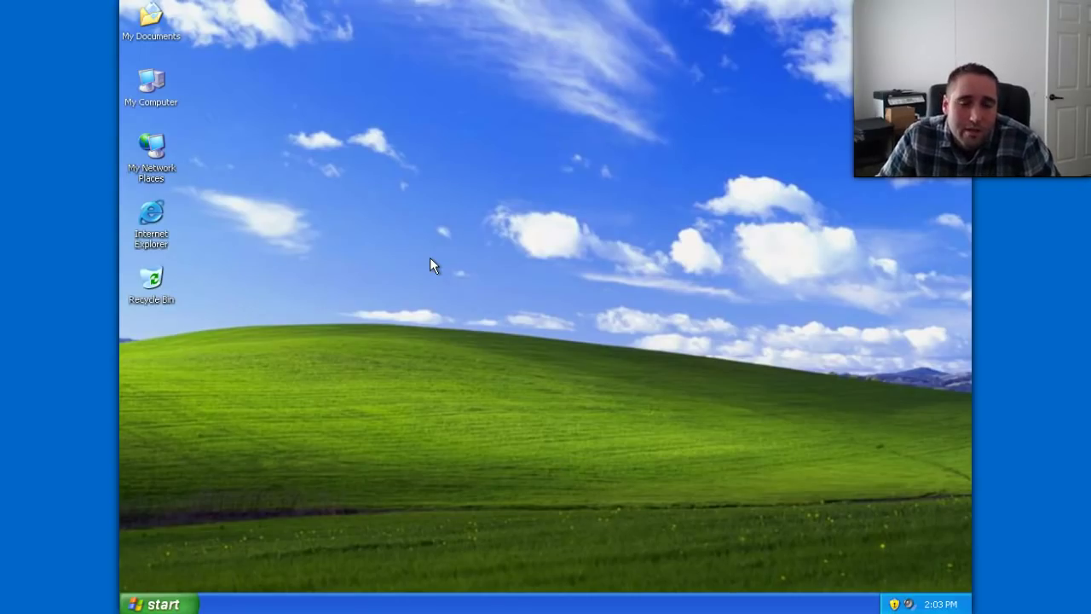
Step: View My Computer's system properties and the My Documents folder, then close both
right_click(137, 75)
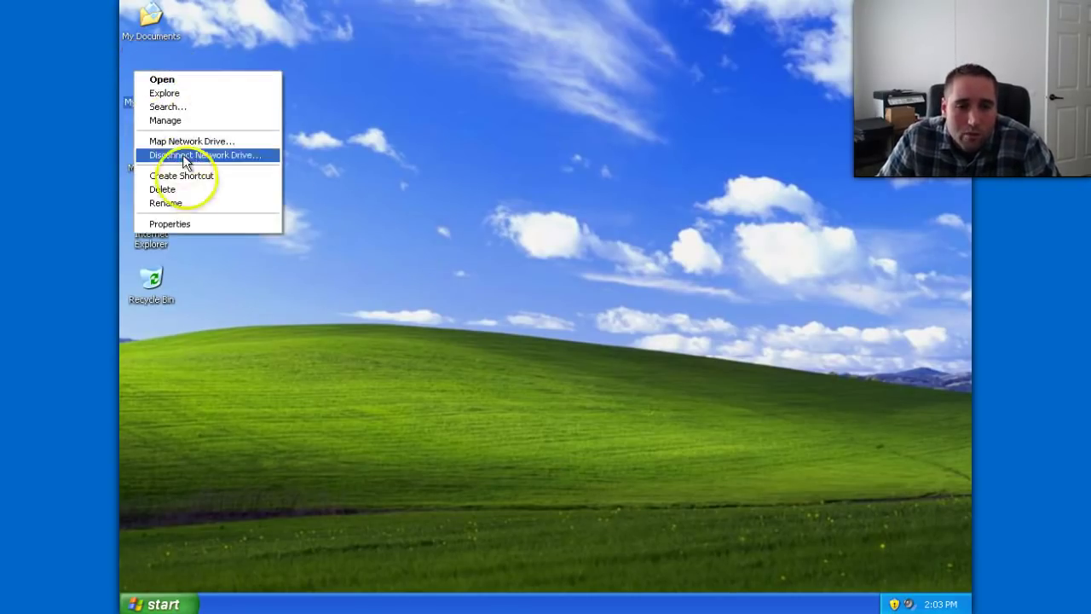
click(191, 223)
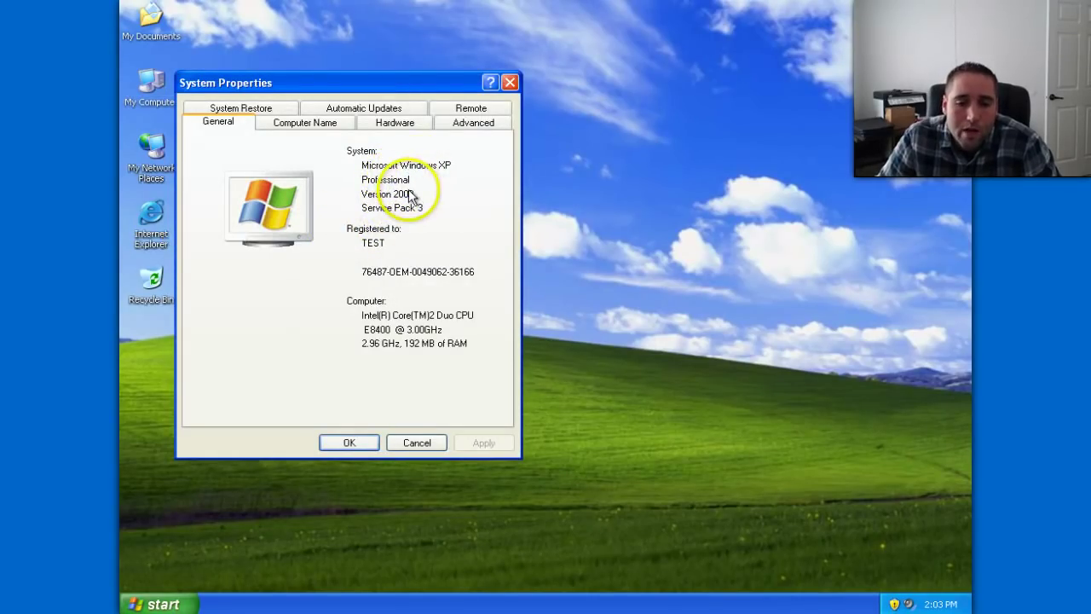
click(510, 82)
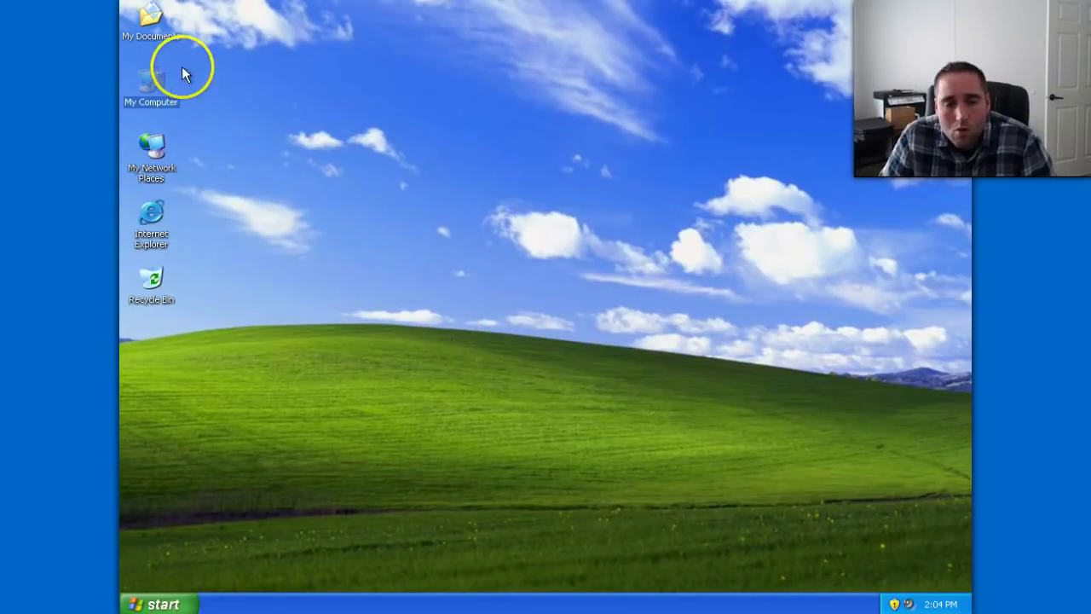
double_click(153, 24)
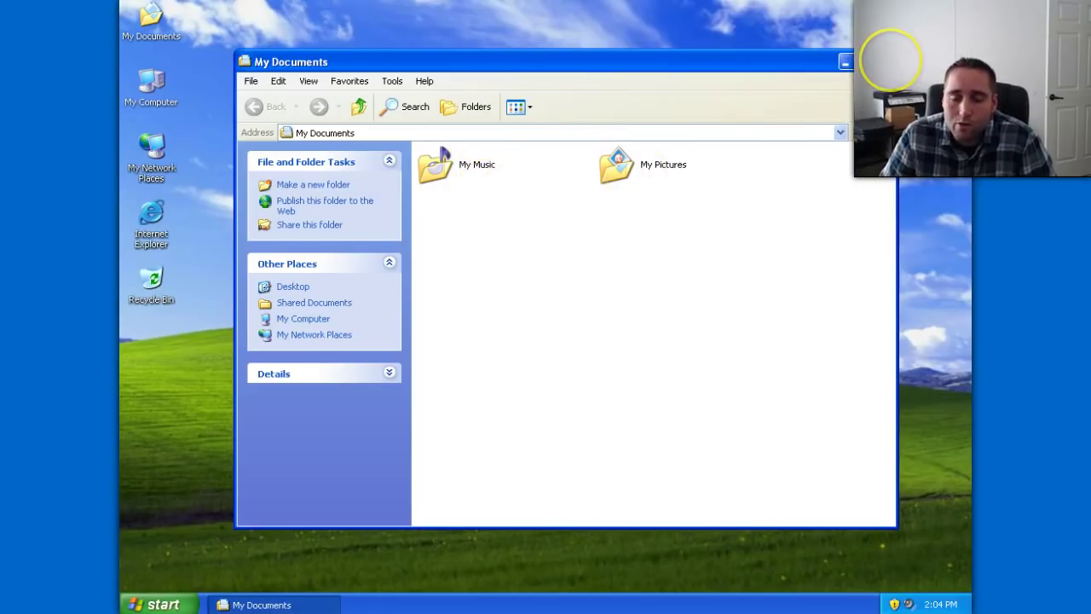
click(889, 61)
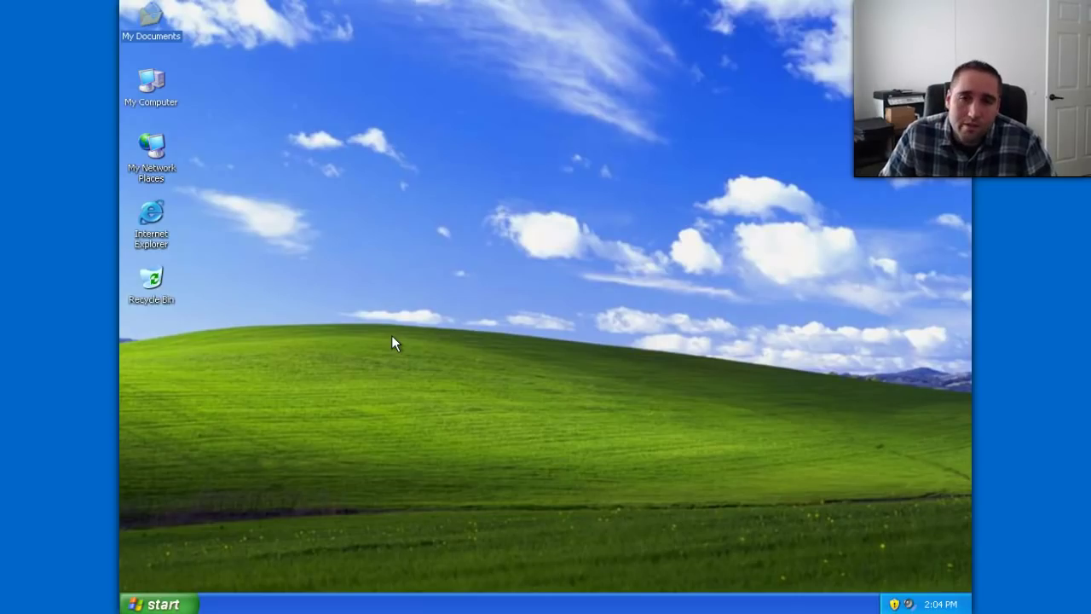
Step: Bring up the Turn off computer dialog from the Start menu
click(419, 346)
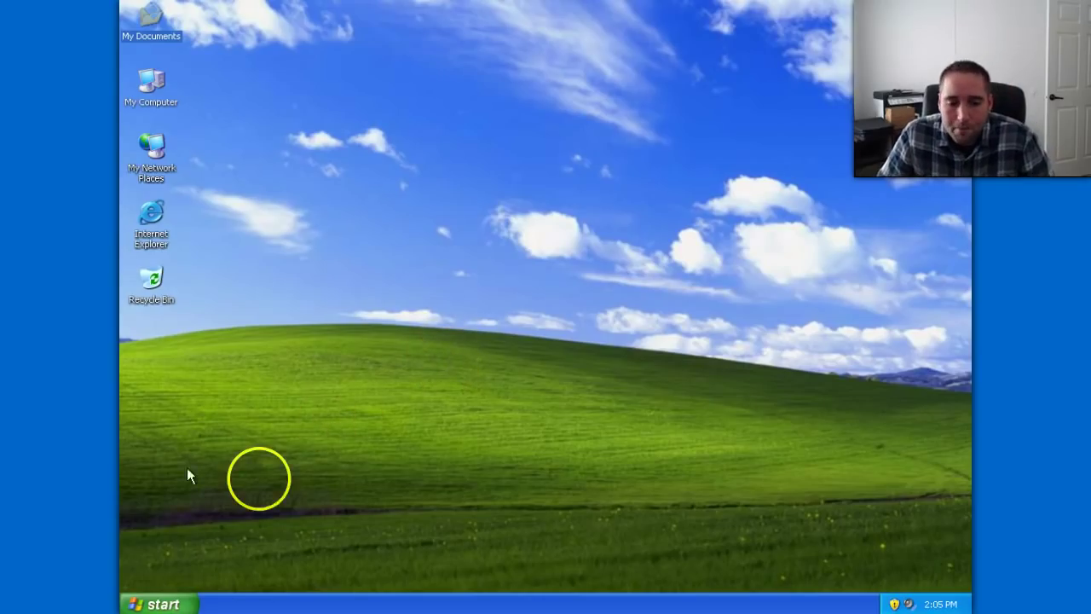
click(160, 605)
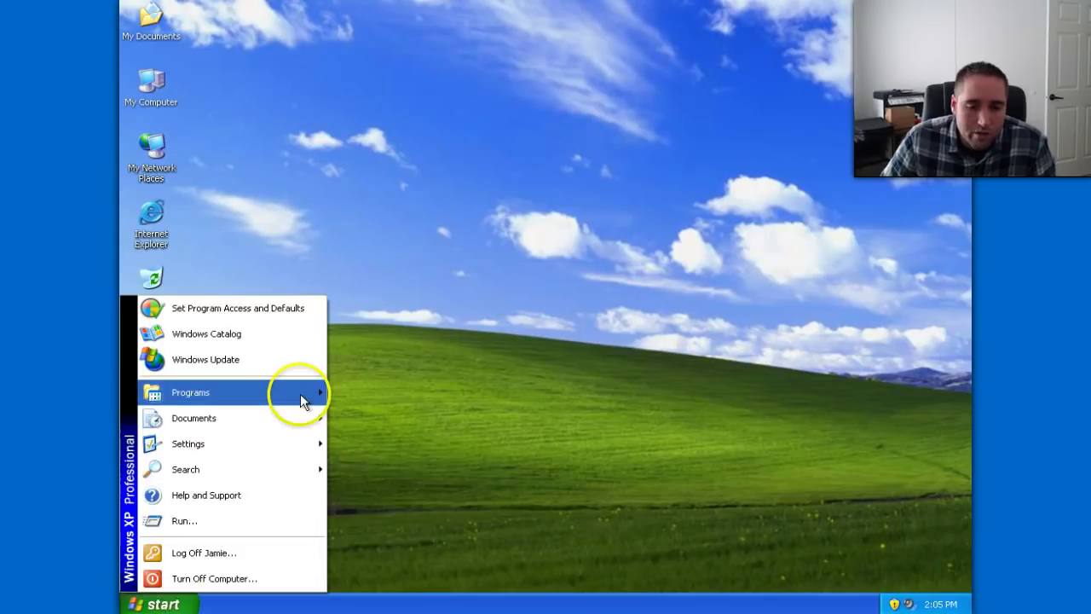
mouse_move(299, 397)
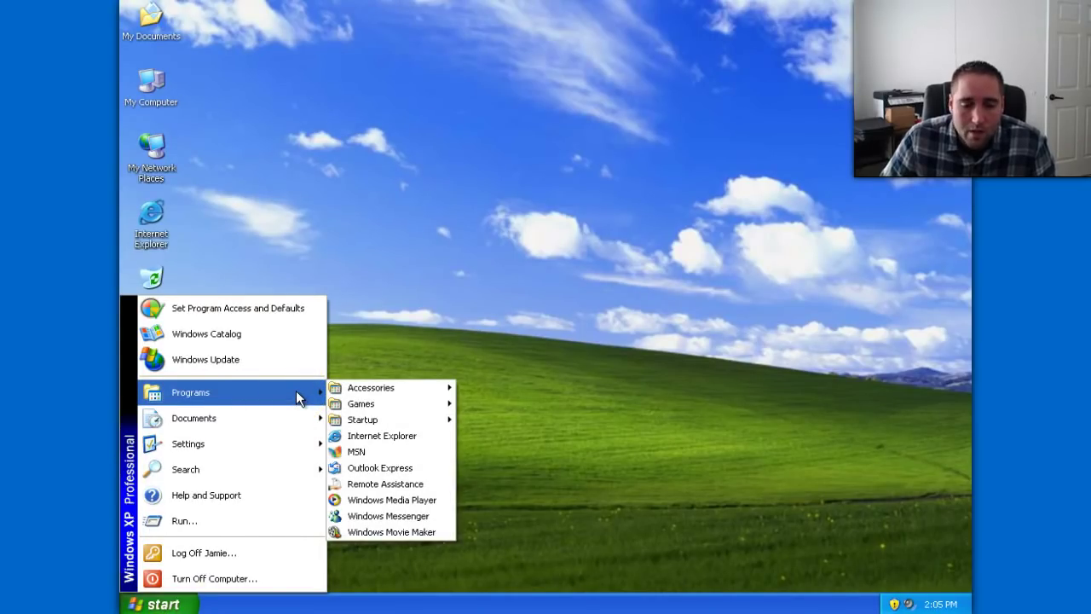
click(260, 578)
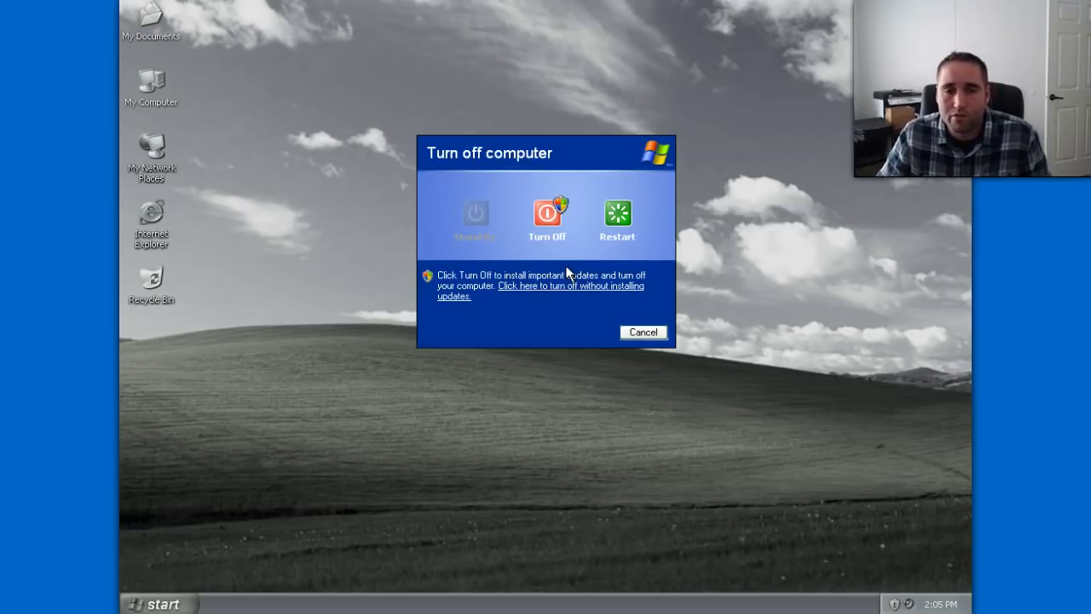
Step: Choose Restart in the Turn off computer dialog
click(618, 215)
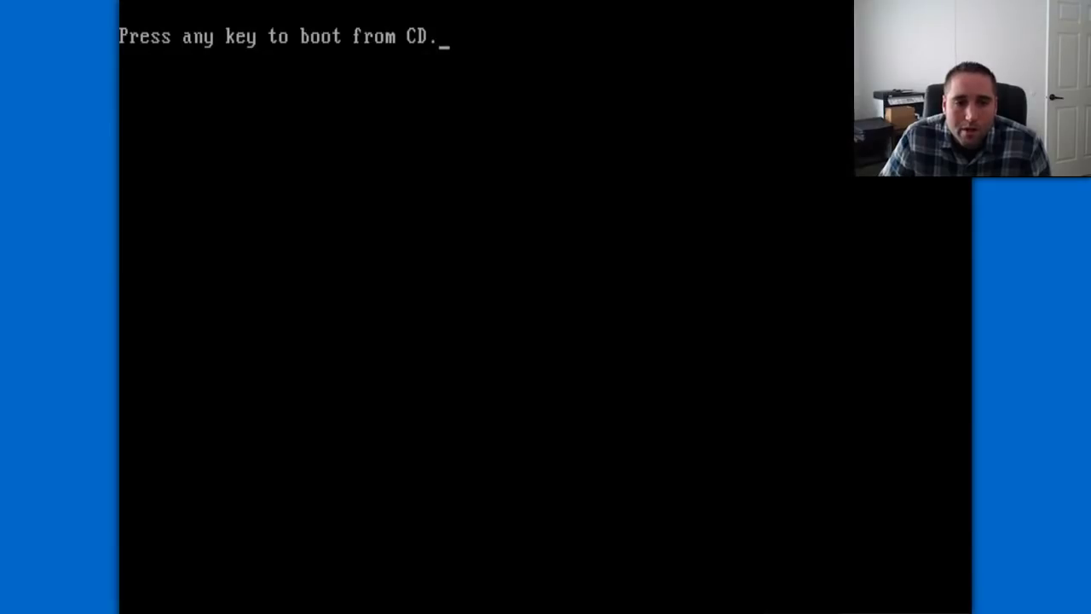
Step: Press a key at the prompt to boot from the installation CD
key(Return)
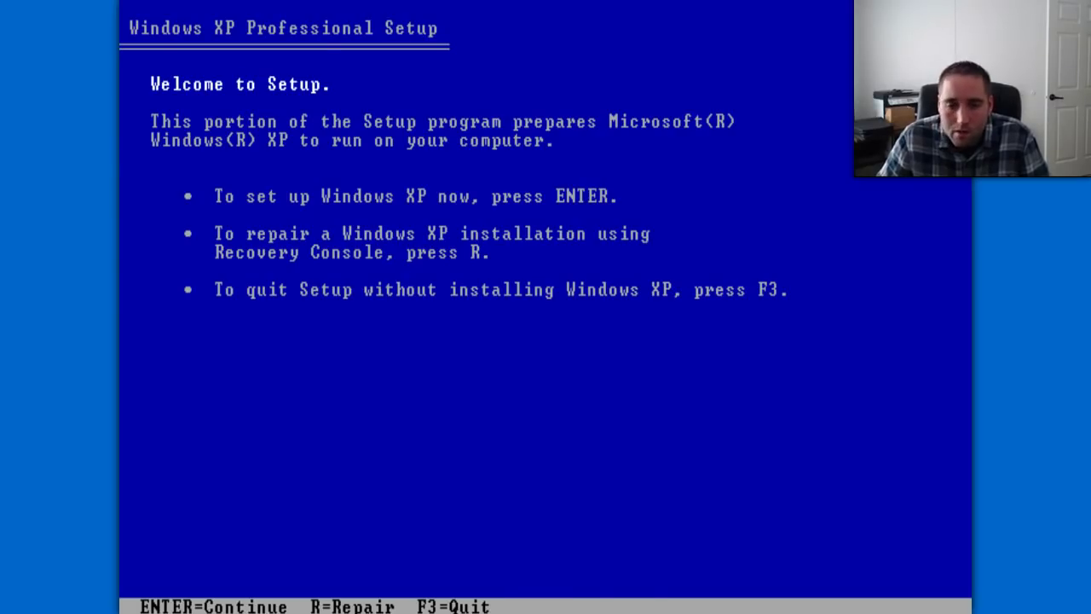
Step: Continue with setting up Windows XP and accept the licence agreement with F8
key(Return)
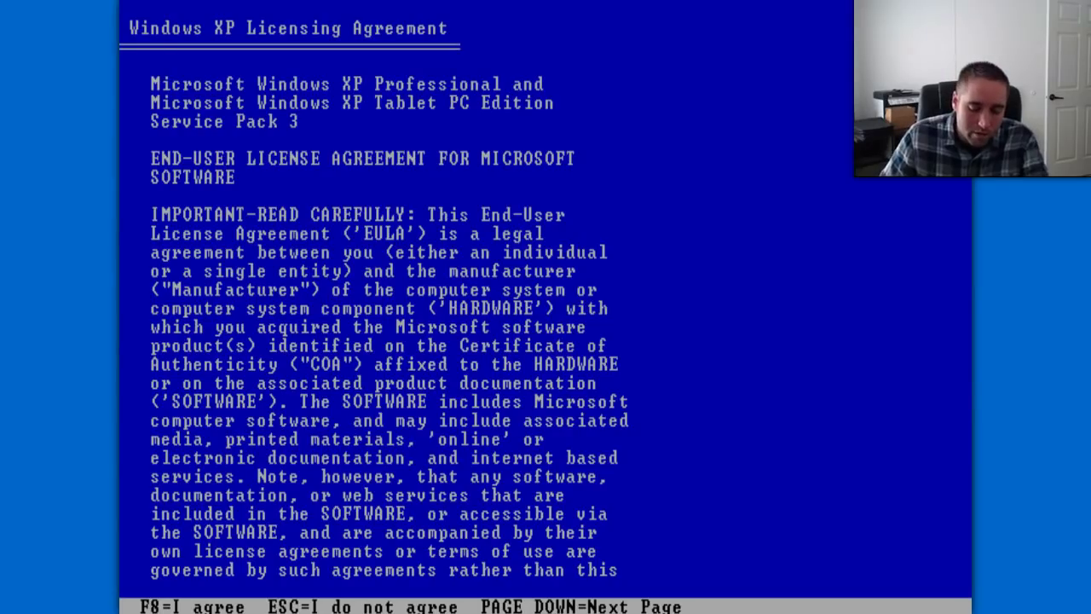
key(F8)
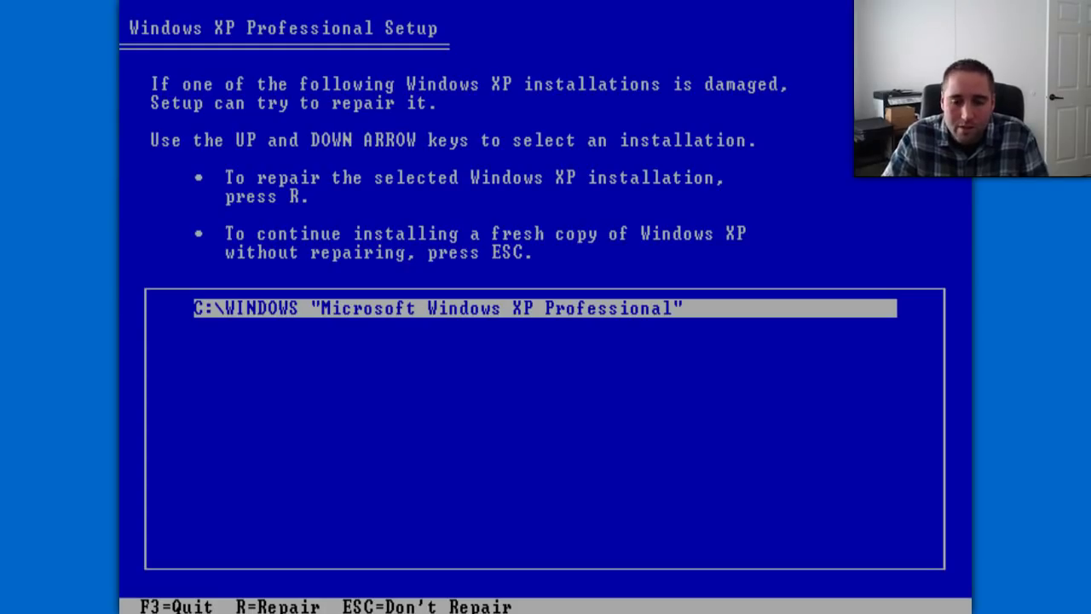
Step: Skip repairing for a fresh install and browse the C: partition and unpartitioned space entries
key(Escape)
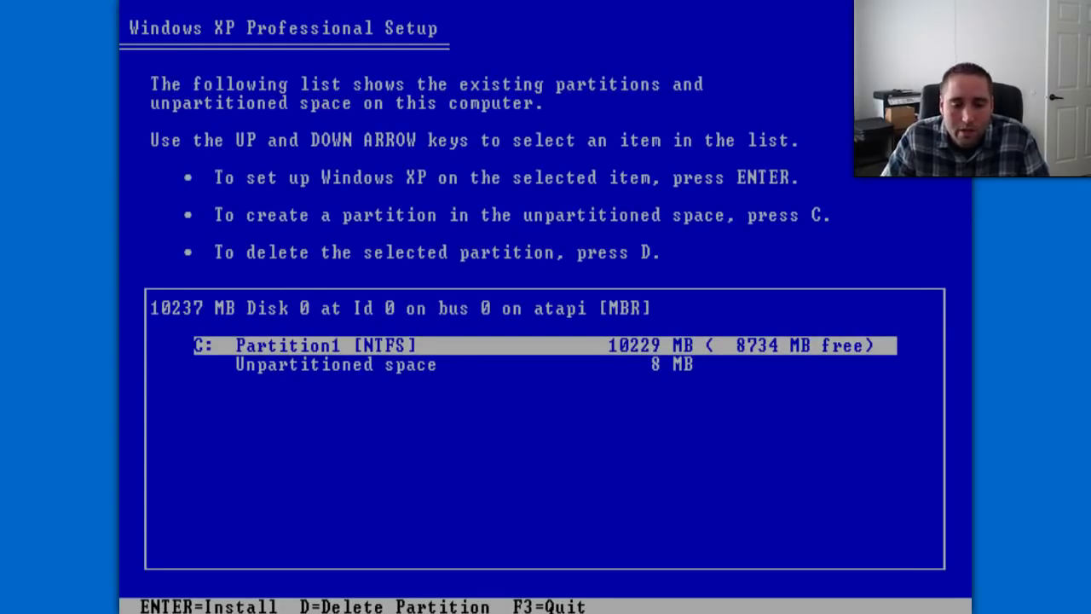
key(Down)
key(Up)
key(Down)
key(Up)
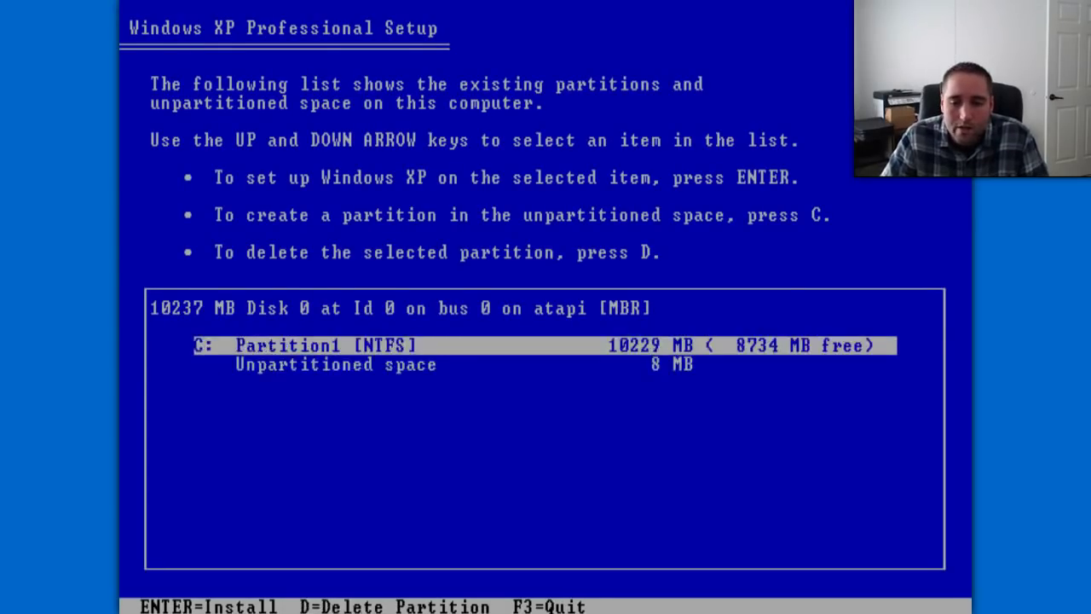
key(Down)
key(Up)
key(Down)
key(Up)
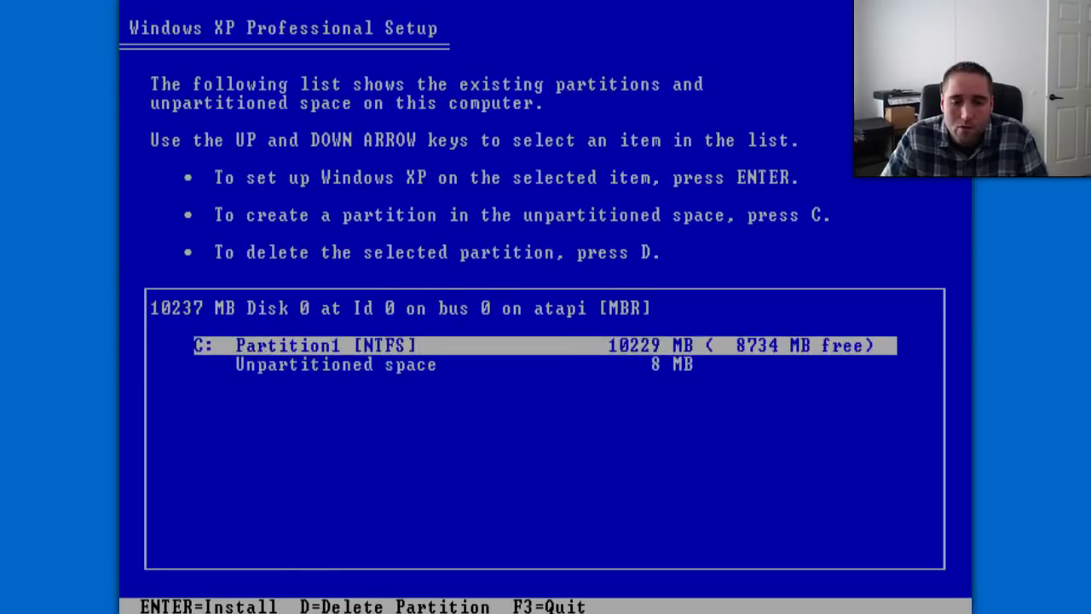
Step: Select C: Partition1 and start deleting it with D
key(Down)
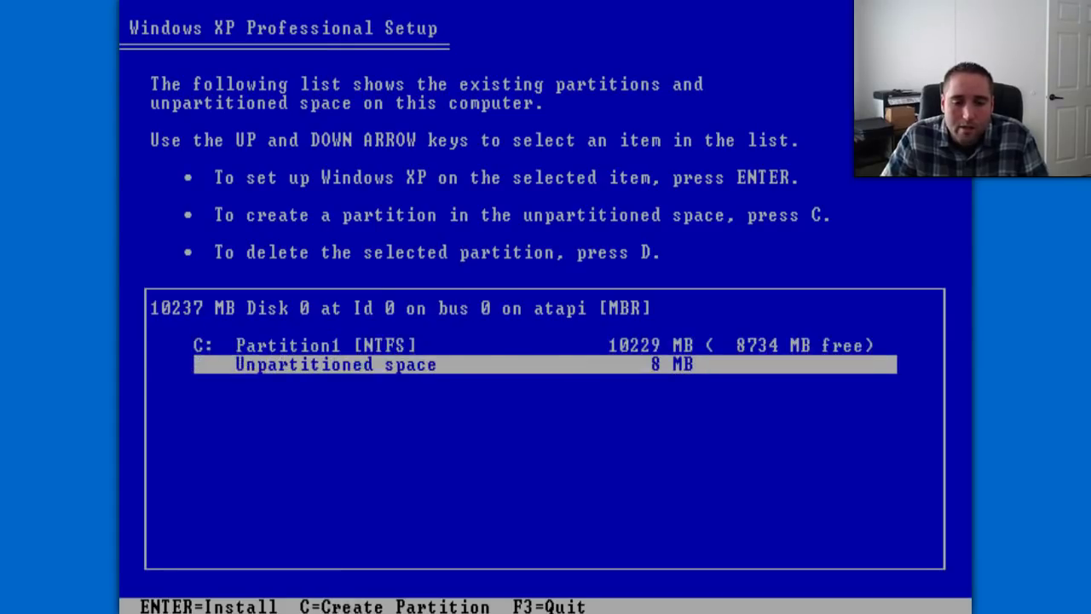
key(Up)
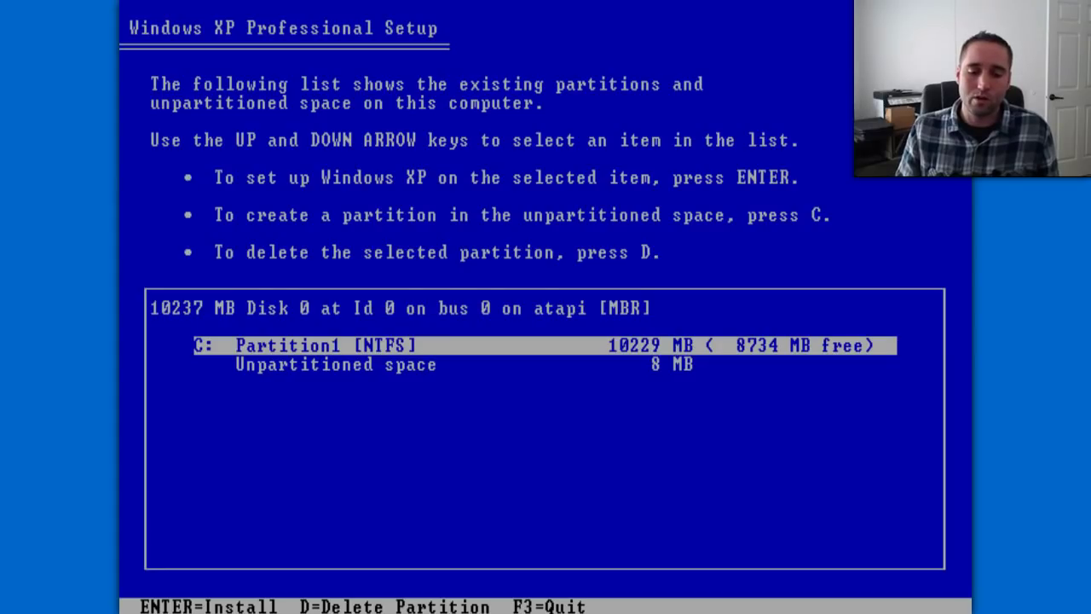
key(Down)
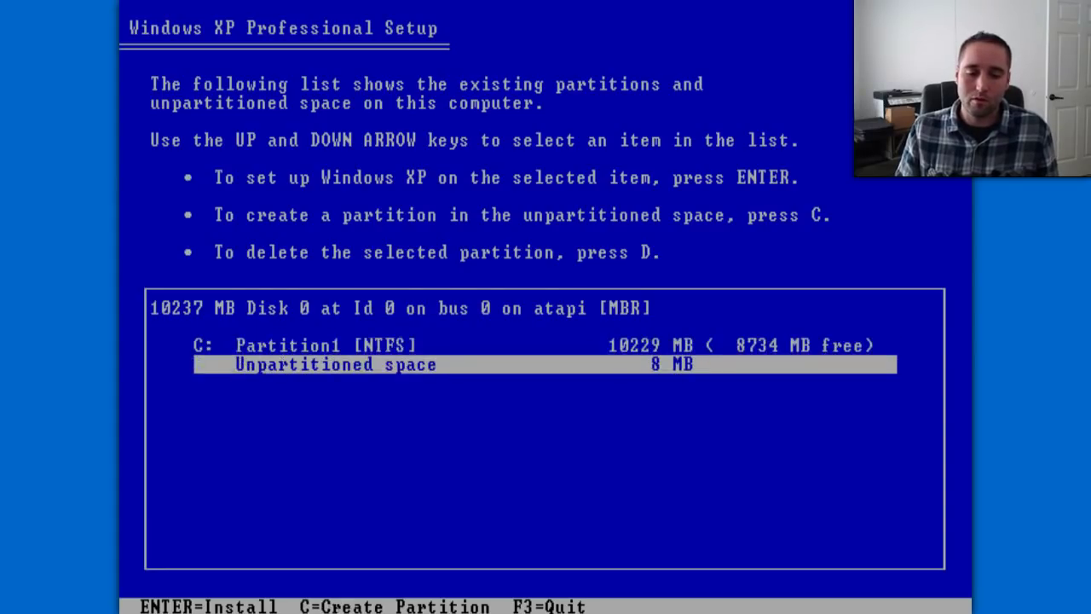
key(Up)
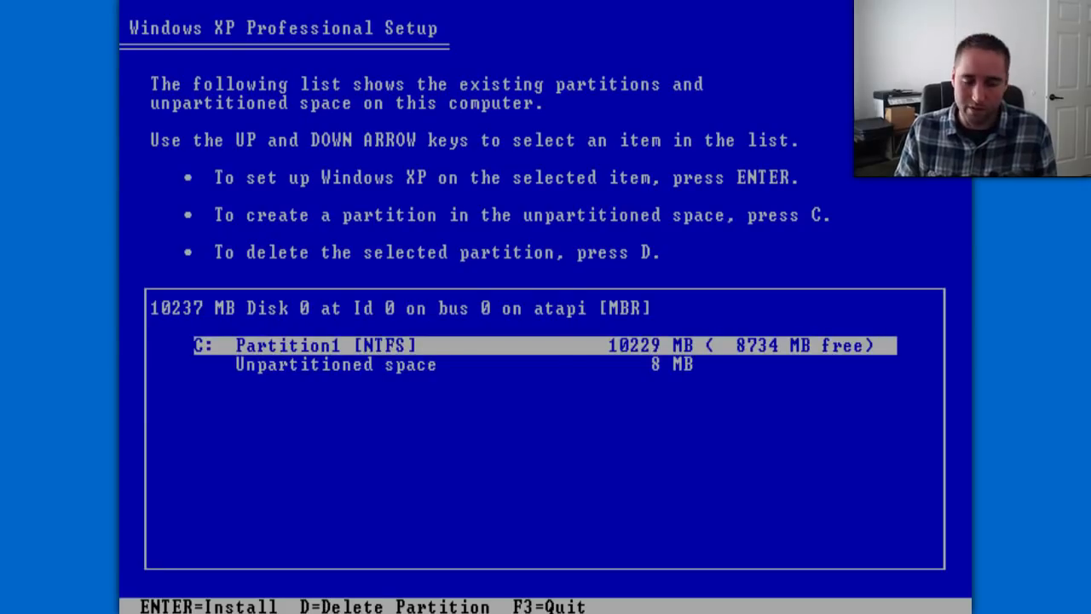
key(d)
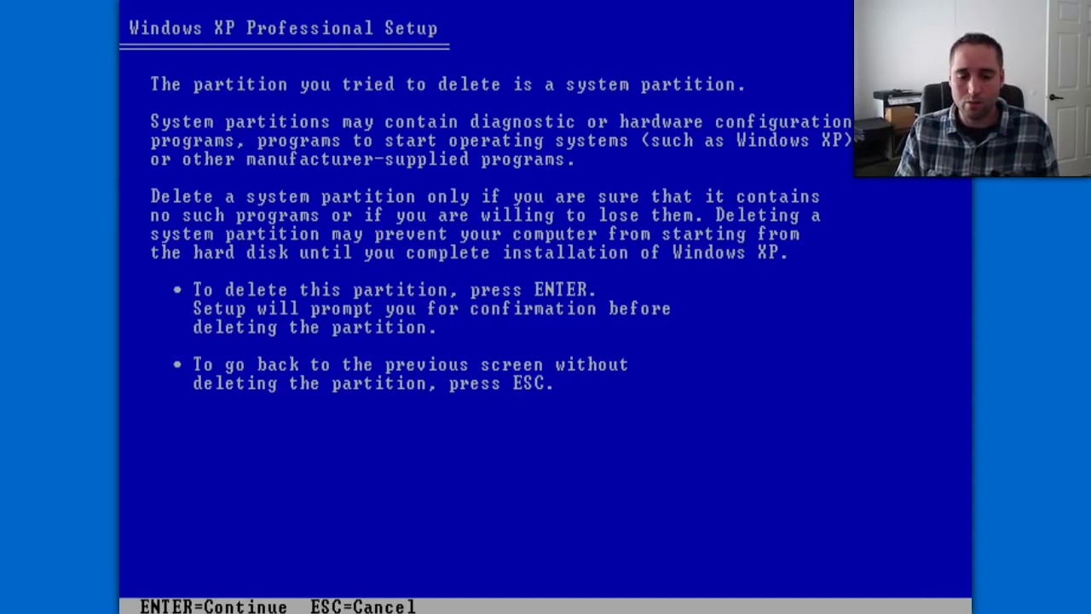
Step: Confirm past the system-partition warning and permanently delete C: with L
key(Return)
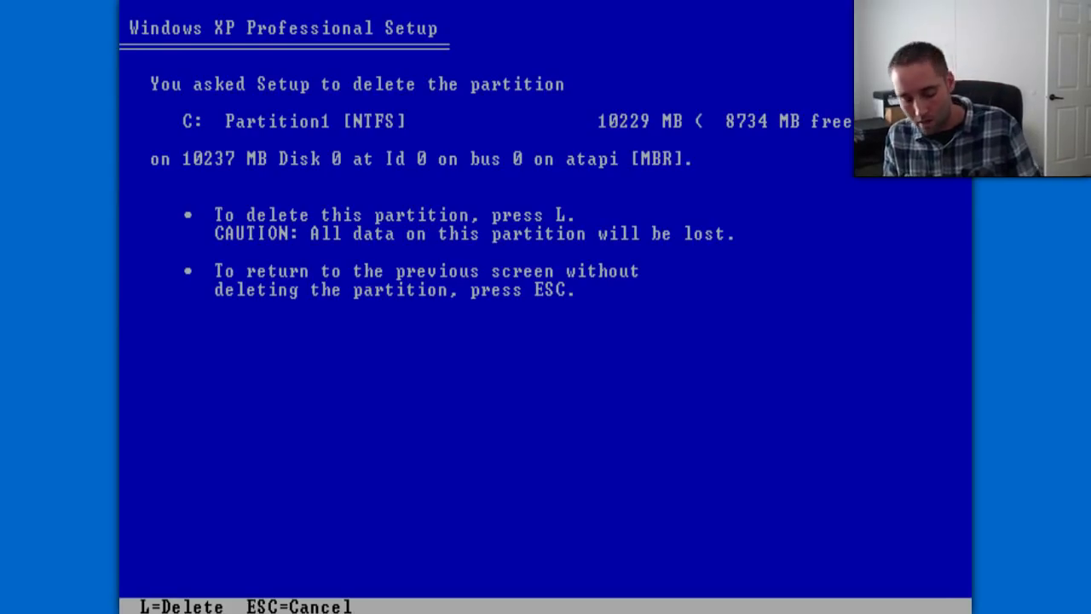
key(l)
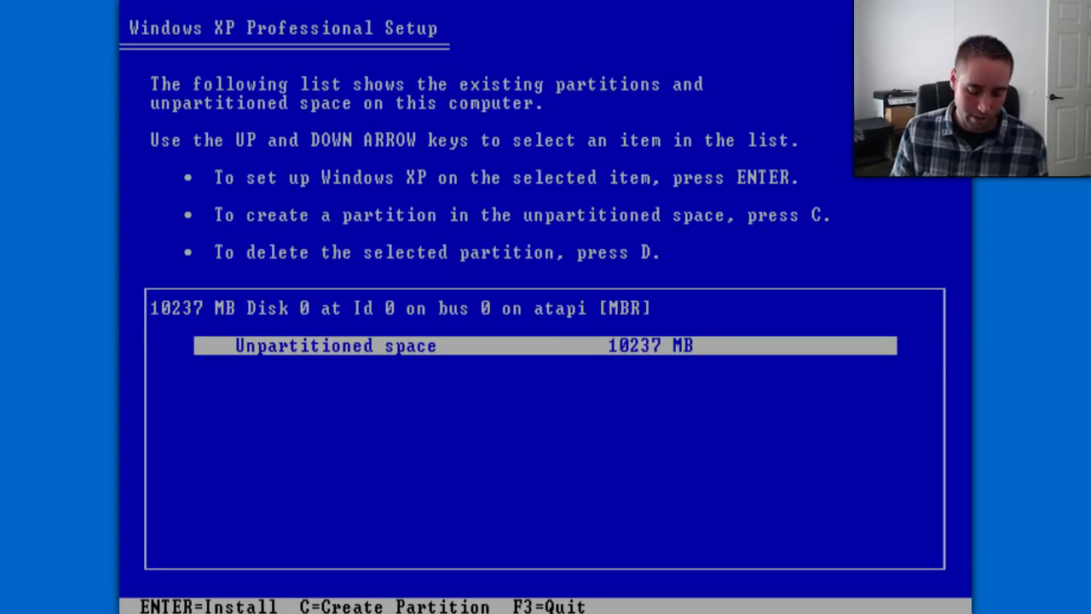
Step: Create a new partition with the default 10229 MB size
key(c)
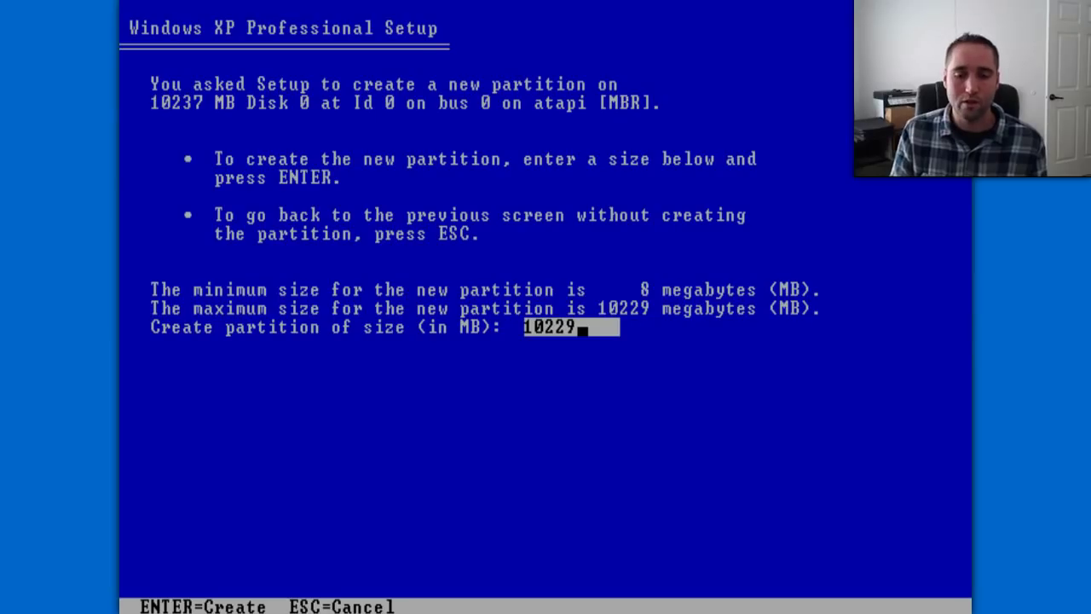
key(Return)
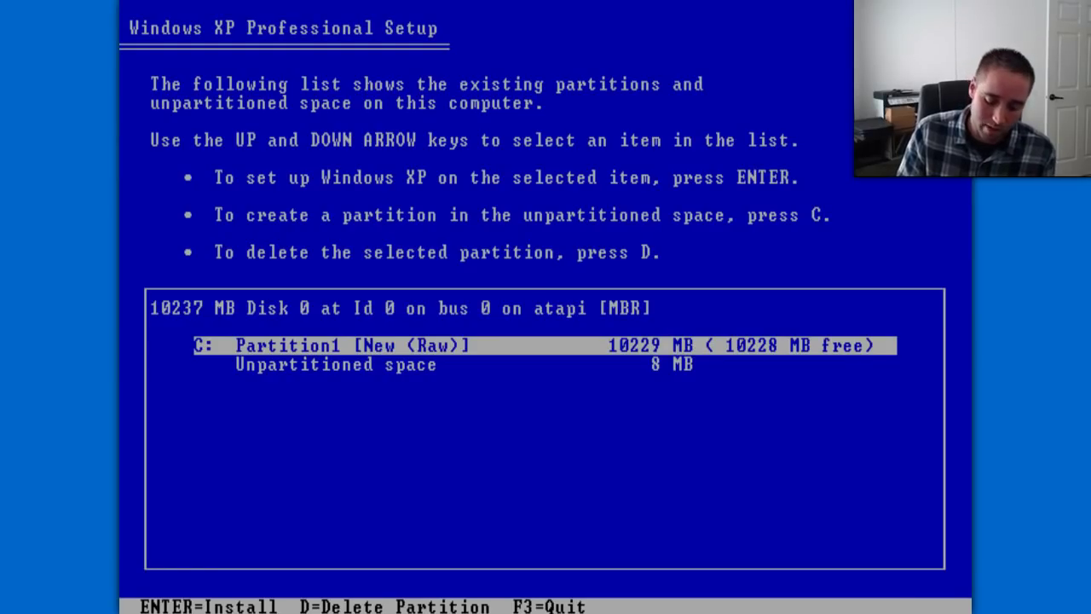
Step: Choose the new partition for installation and highlight the NTFS (Quick) format option
key(Return)
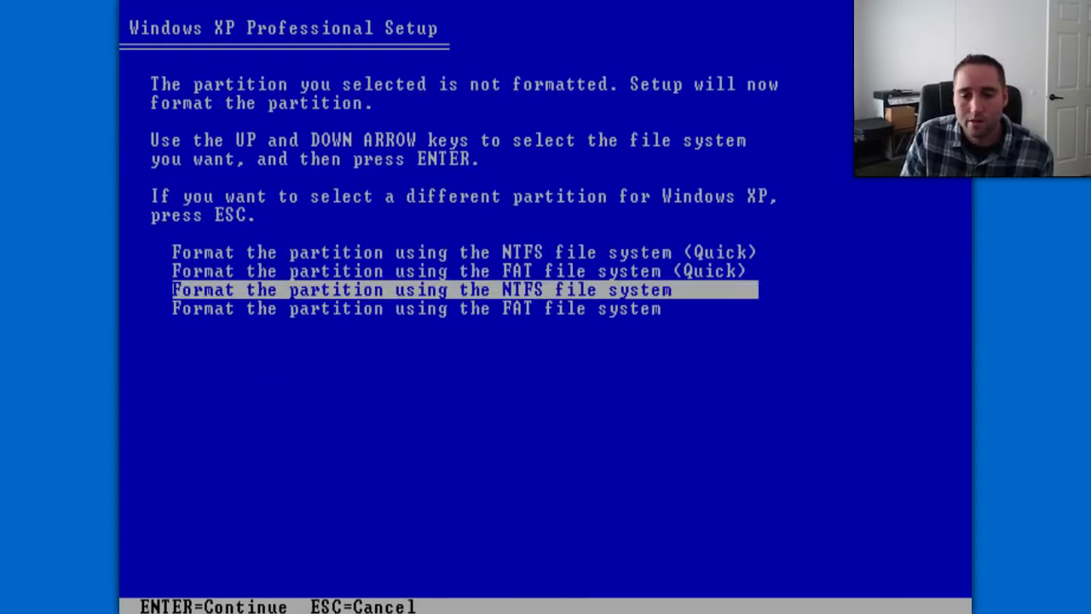
key(Down)
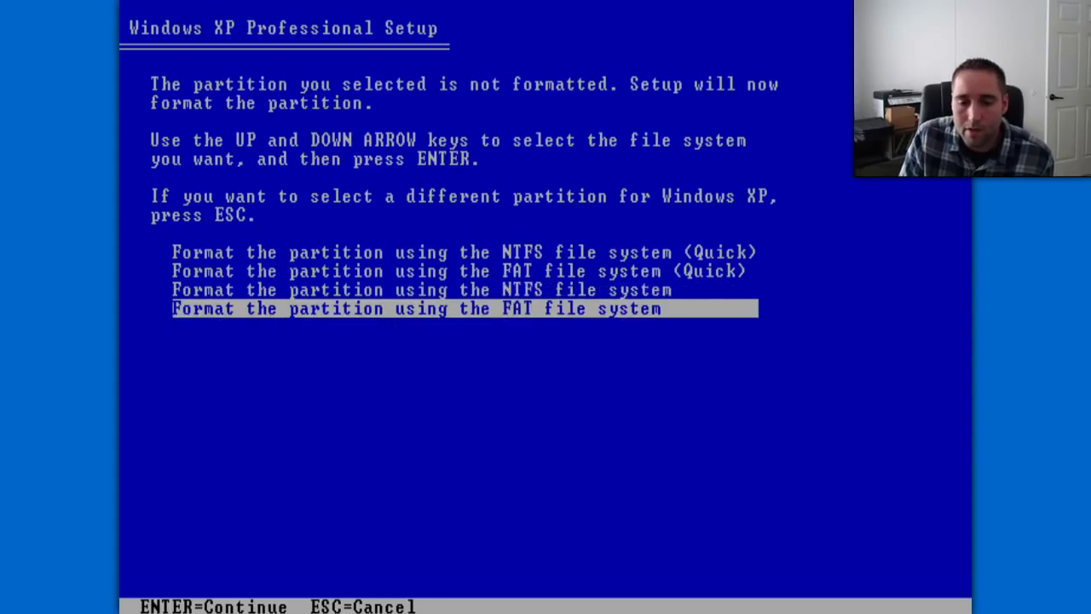
key(Up)
key(Down)
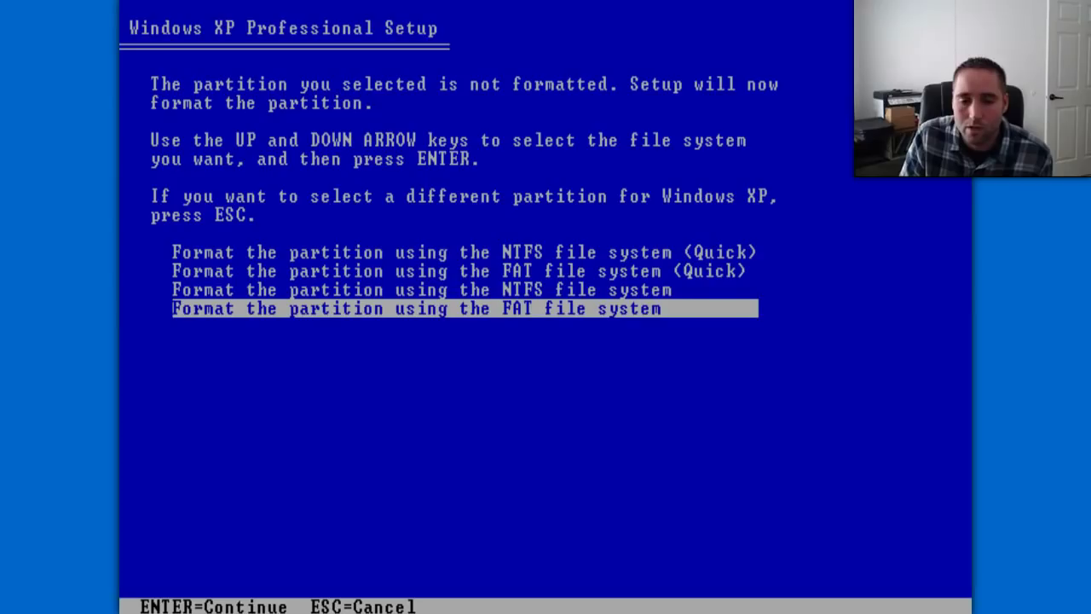
key(Up)
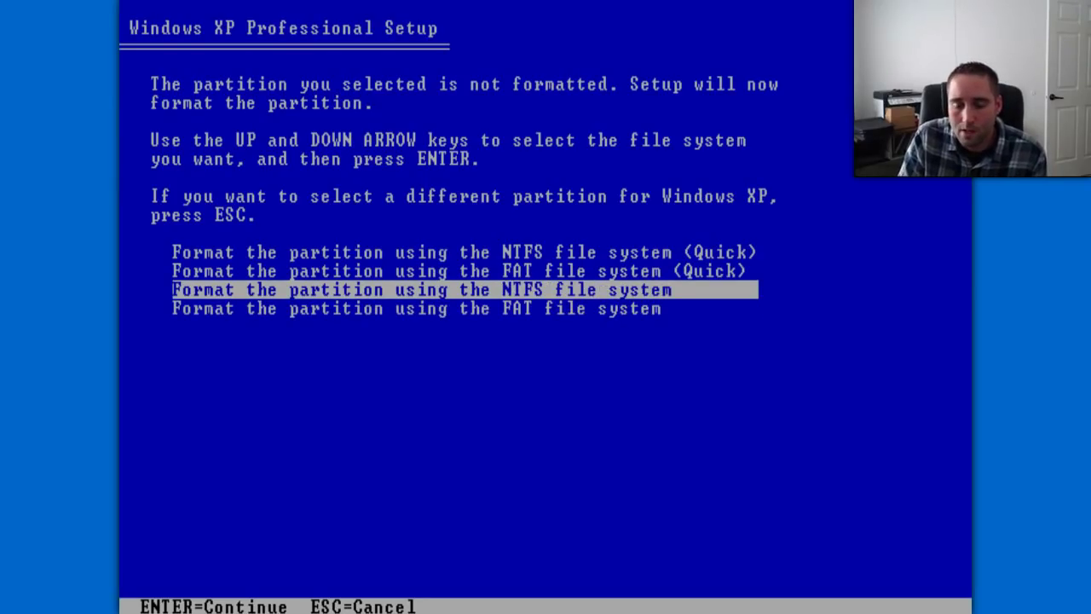
key(Up)
key(Up)
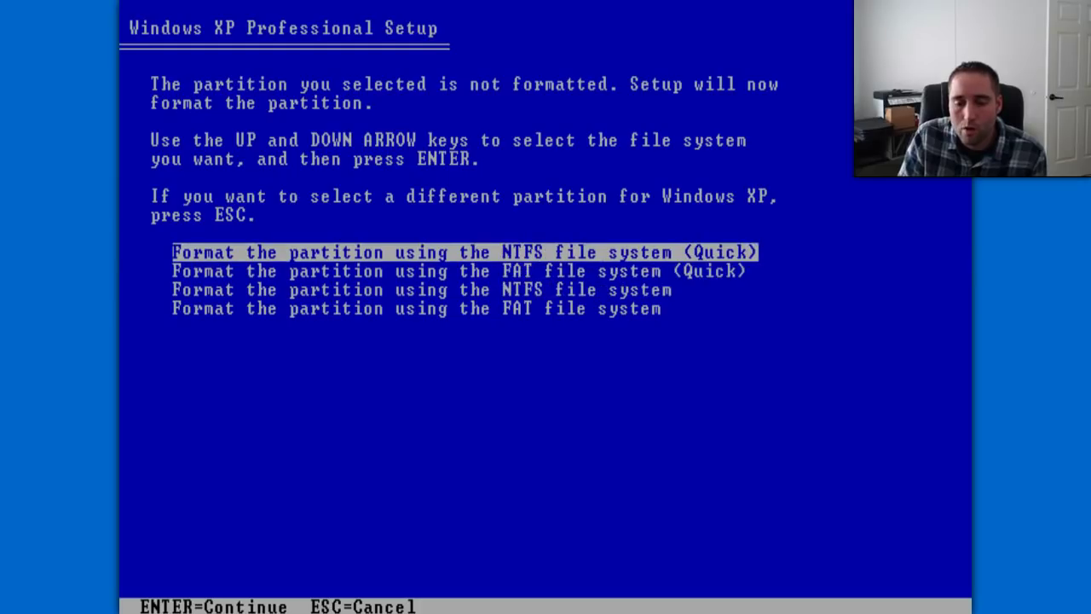
key(Down)
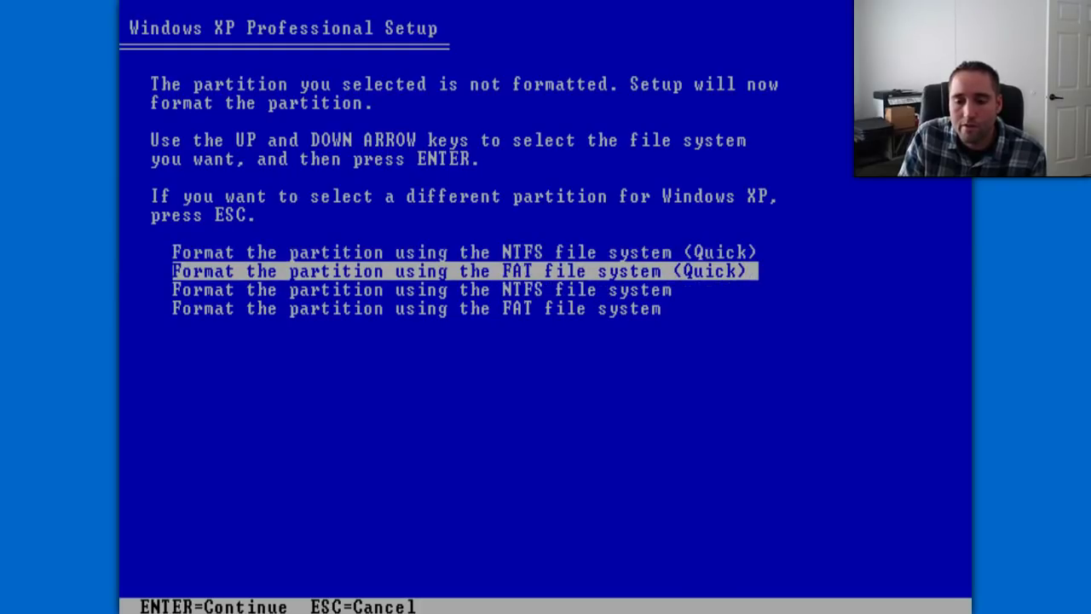
key(Up)
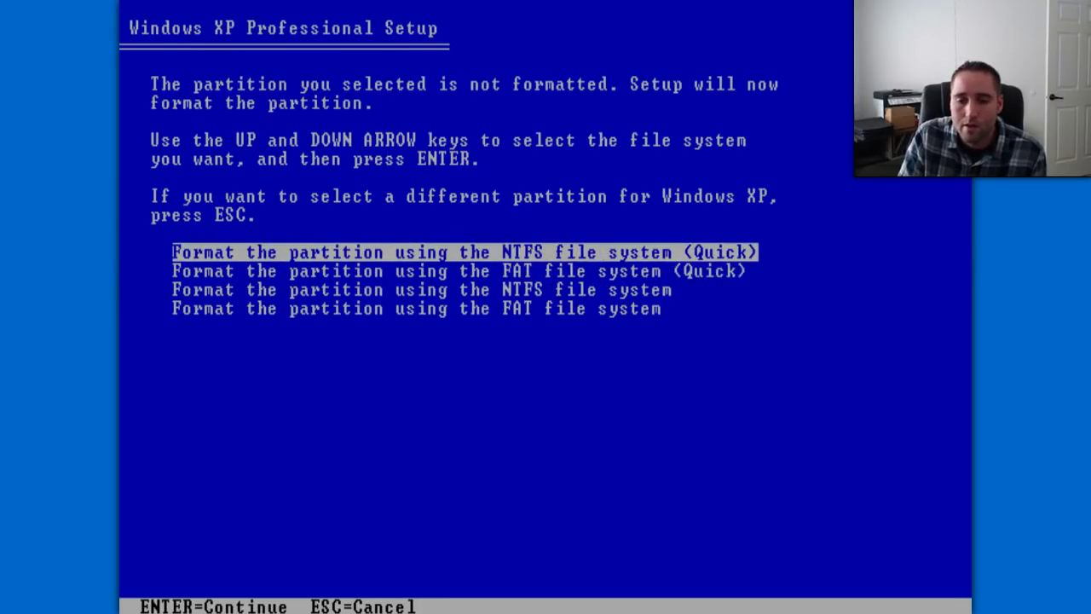
key(Down)
key(Down)
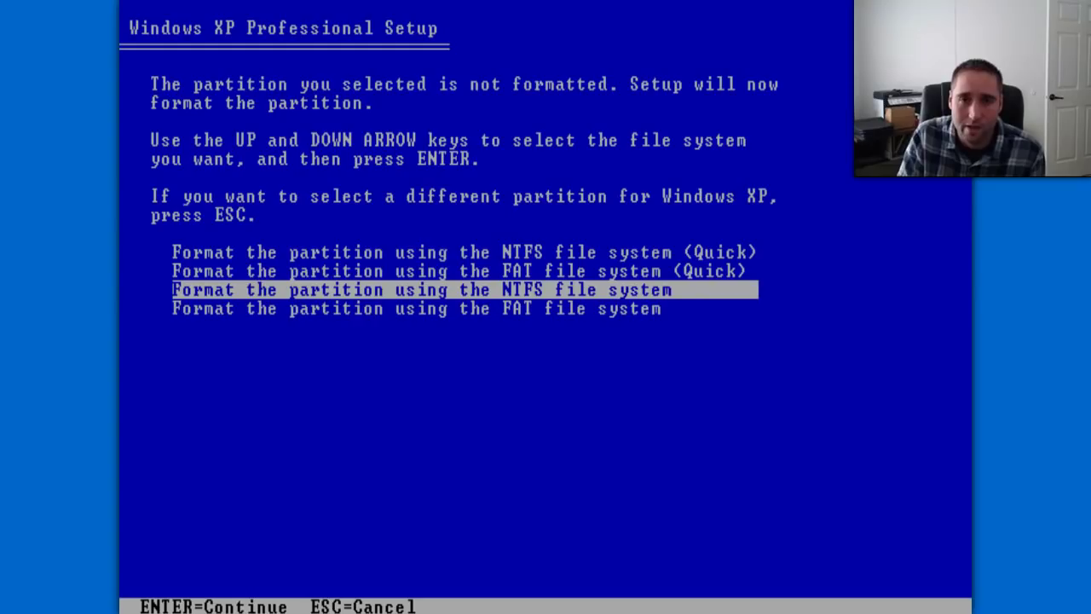
key(Up)
key(Up)
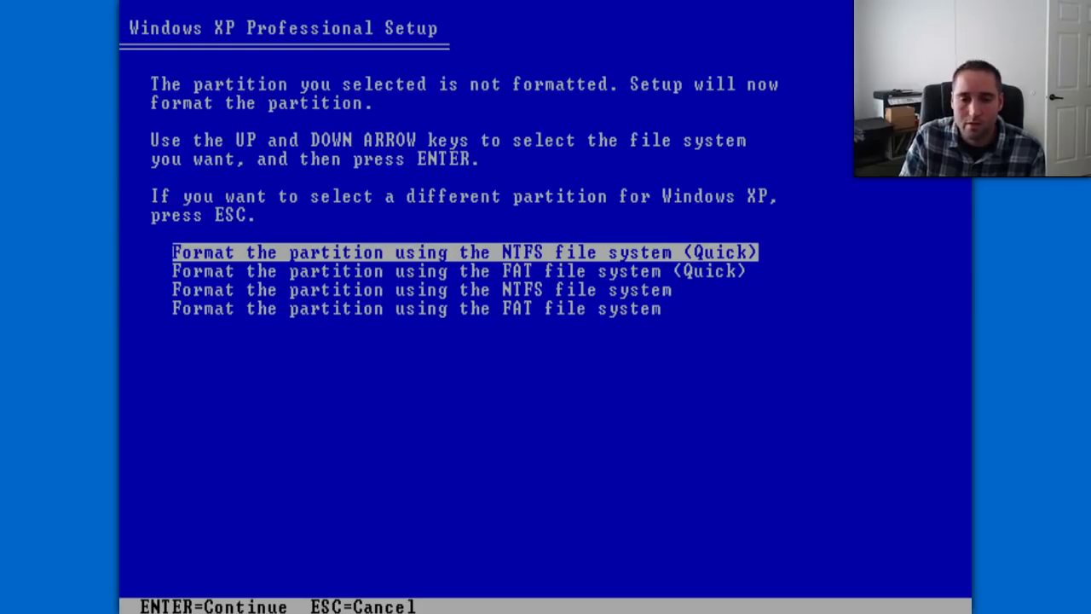
Step: Start the quick NTFS format and let Setup copy its files
key(Return)
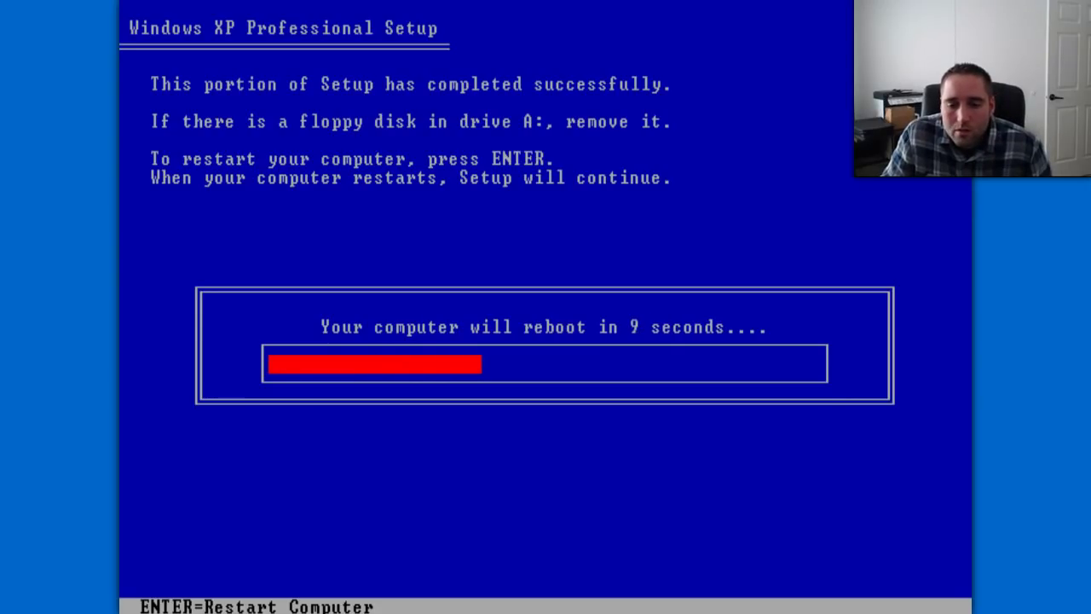
Step: Restart right away so graphical setup loads at Regional and Language Options
key(Return)
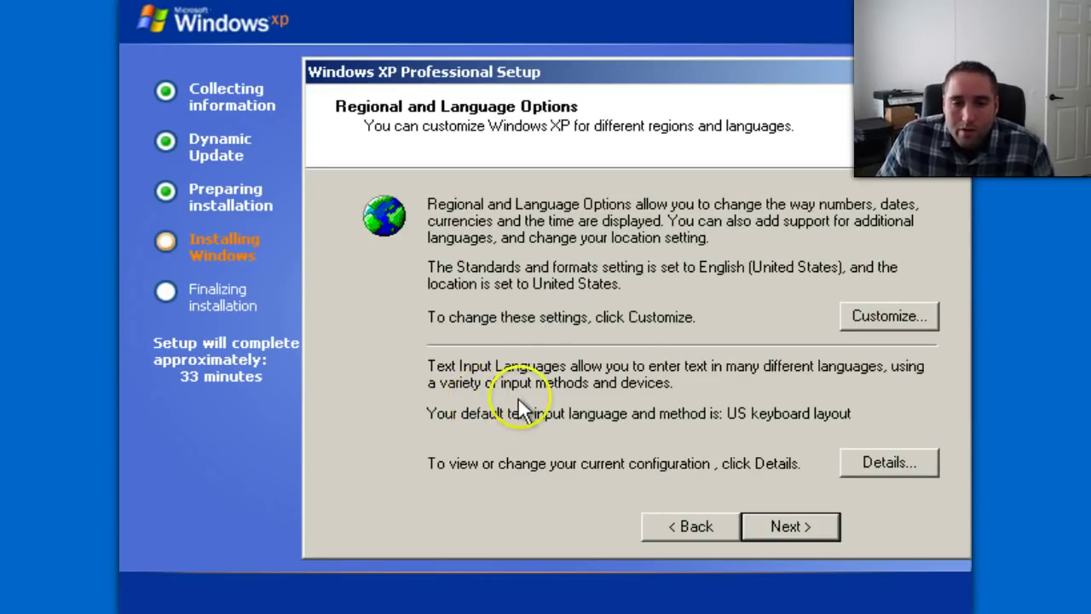
Step: Keep the English (United States) regional settings and continue to Personalize Your Software
click(793, 526)
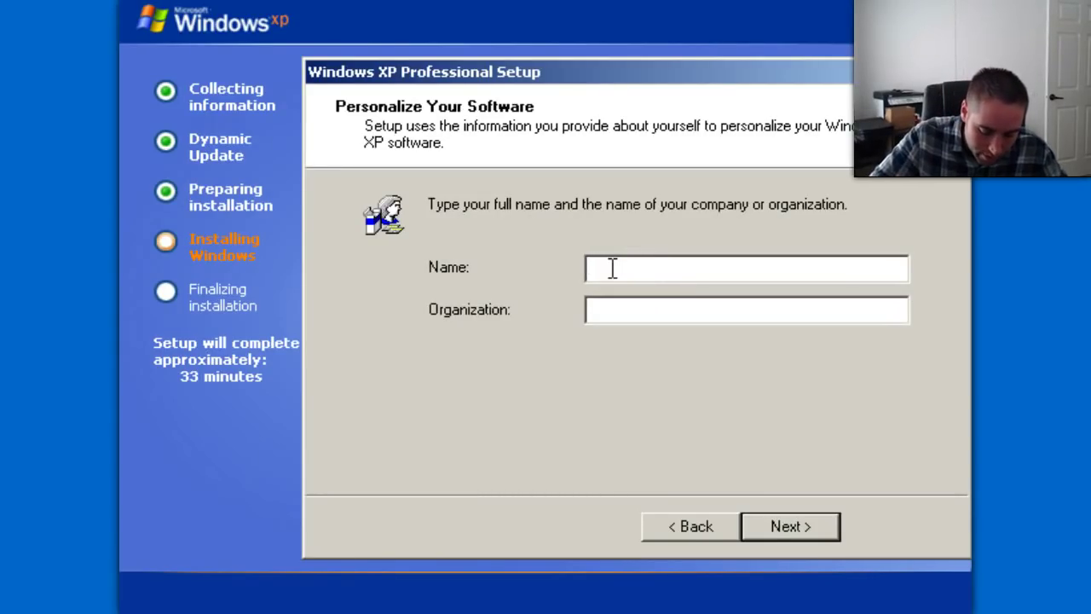
Step: Register the name PC1 and continue without entering a product key
text(PC)
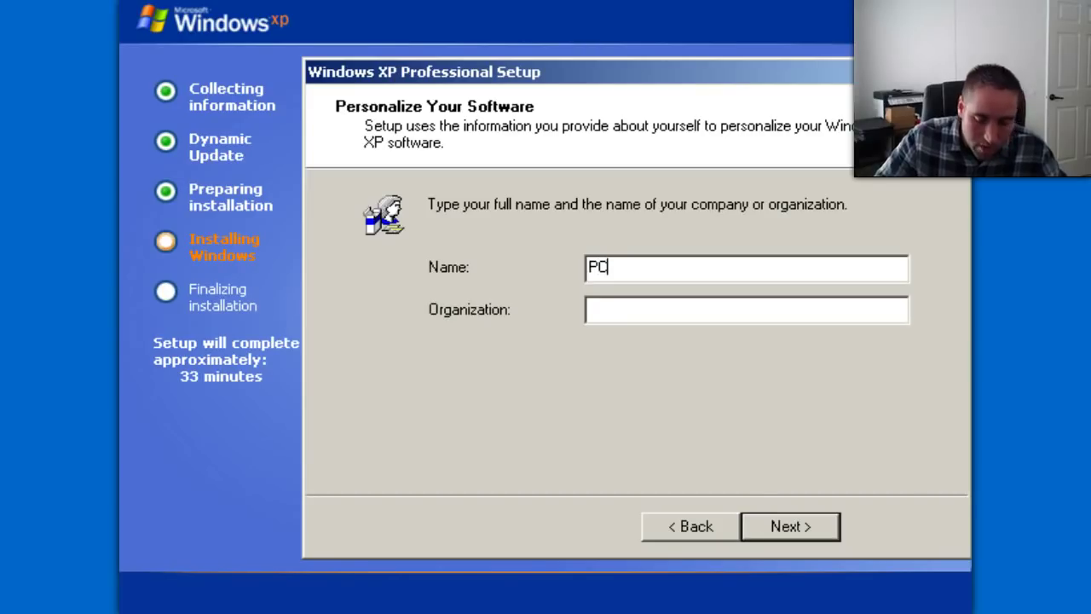
text(1)
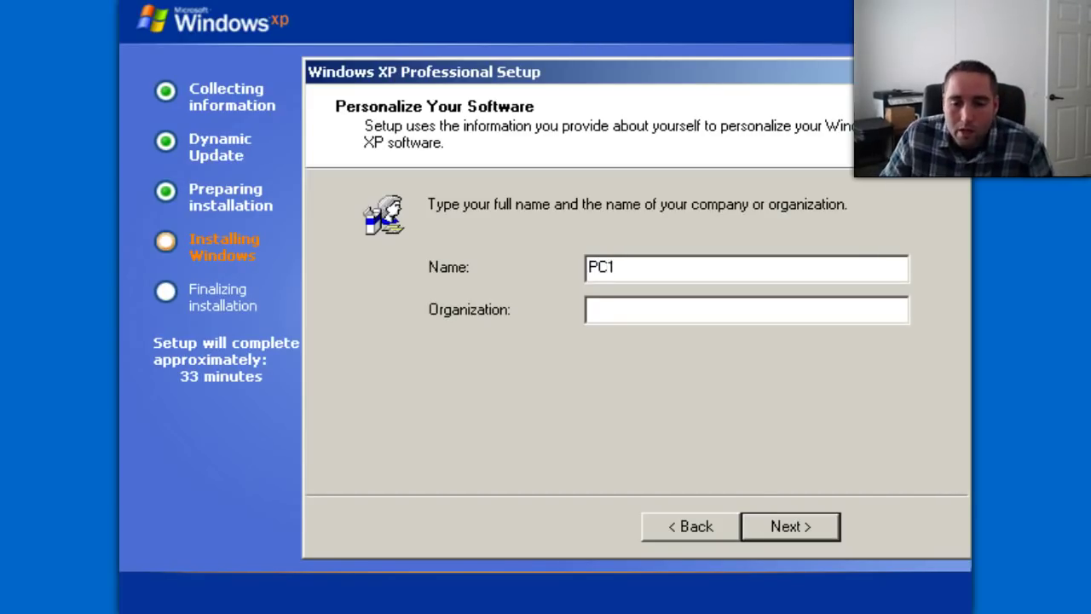
click(832, 535)
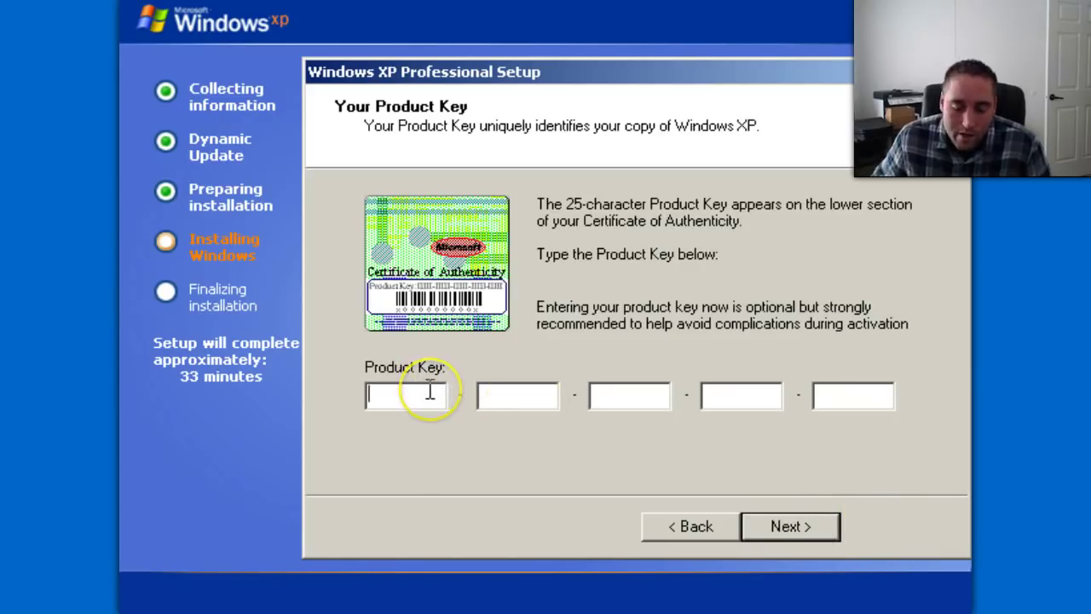
click(771, 527)
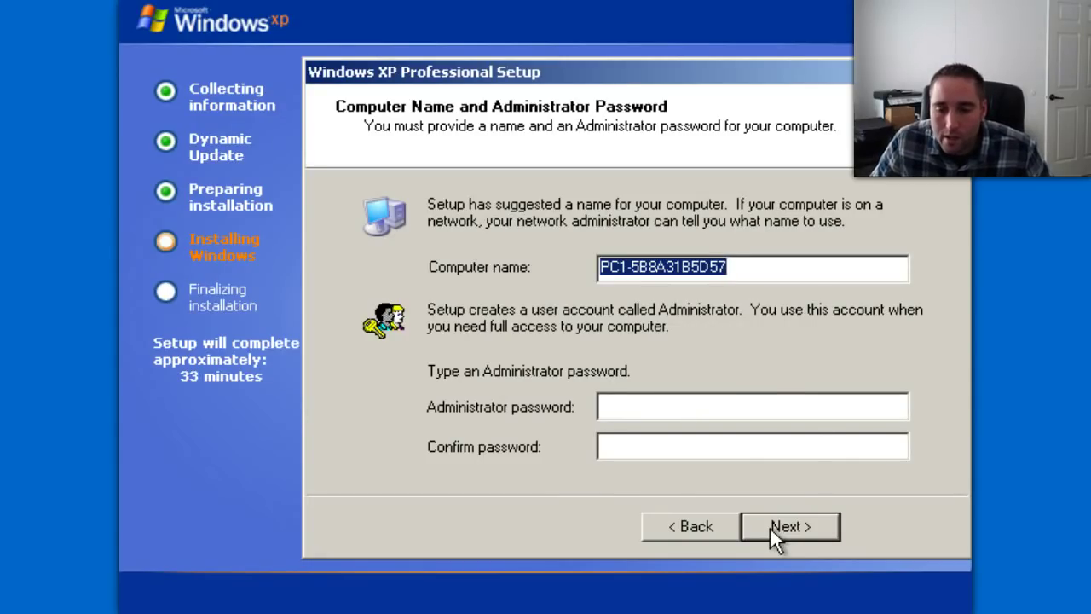
Step: Keep the suggested computer name and blank password, and set the time zone to Eastern Time (US & Canada)
click(755, 368)
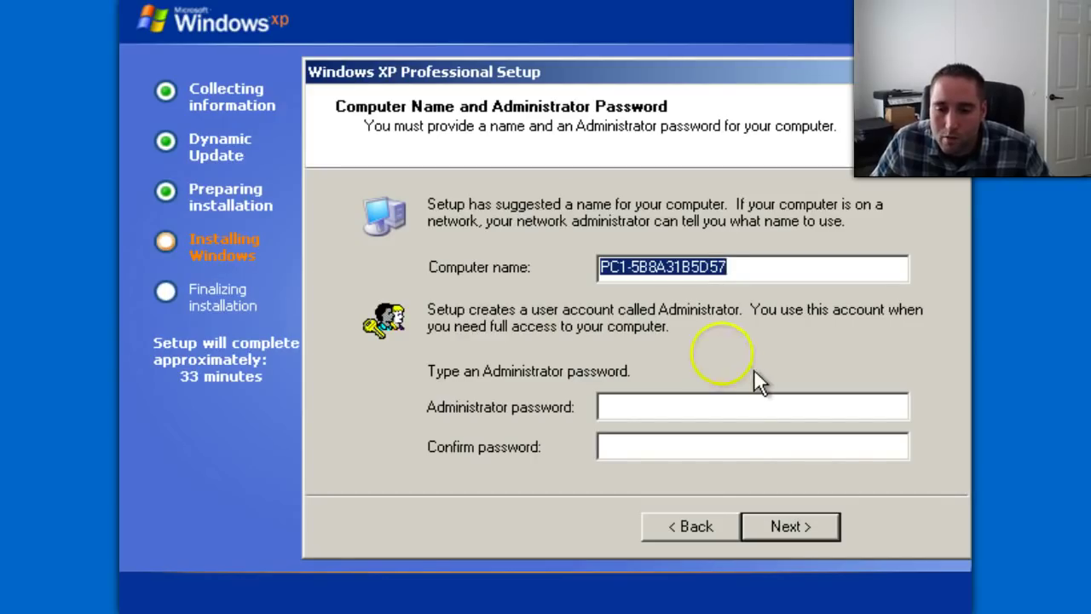
click(792, 524)
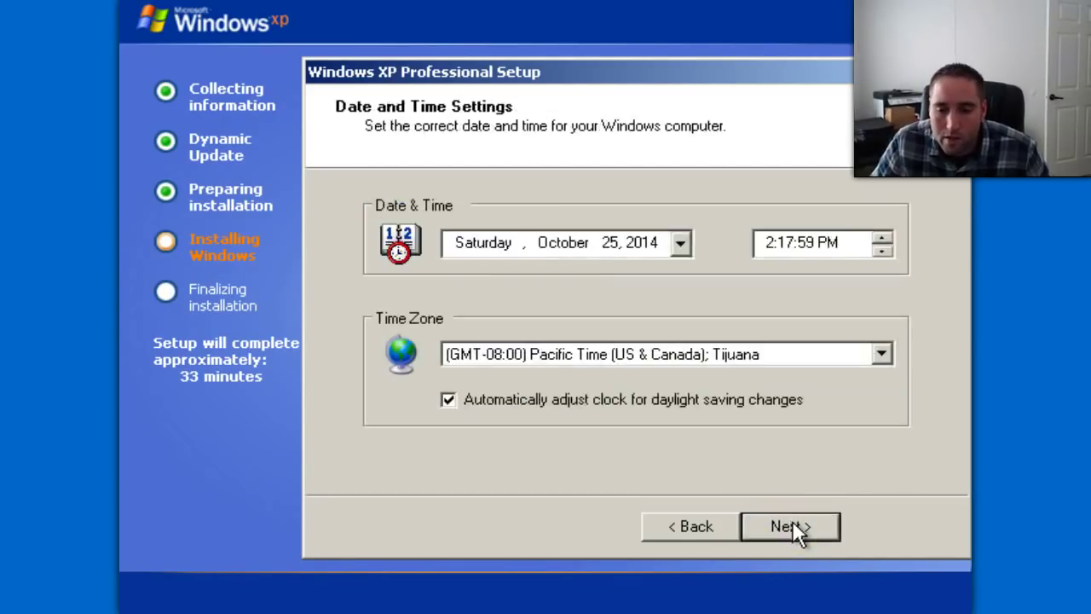
click(883, 356)
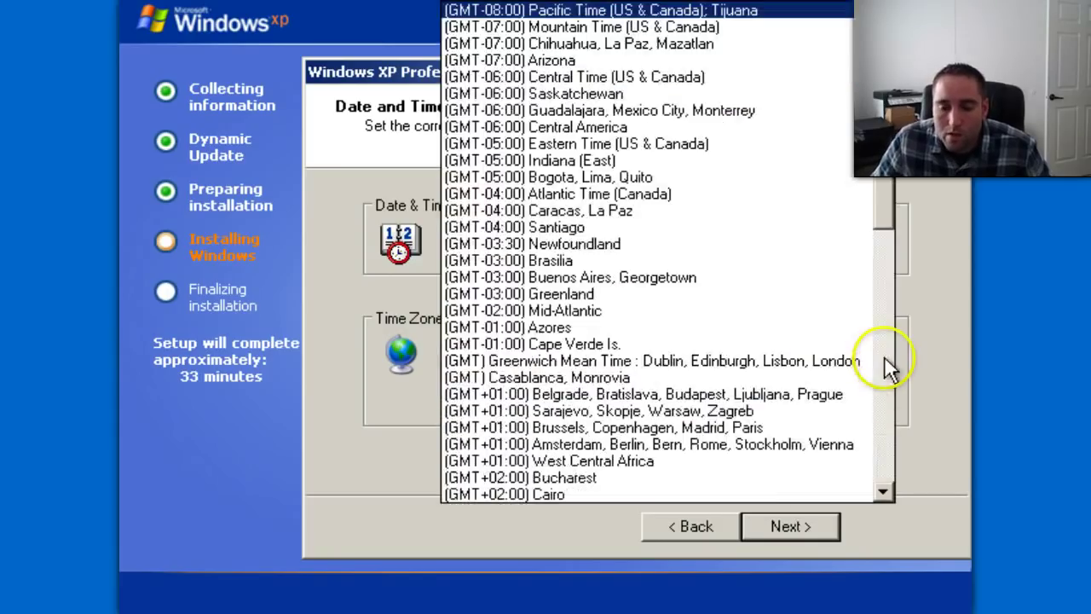
click(645, 143)
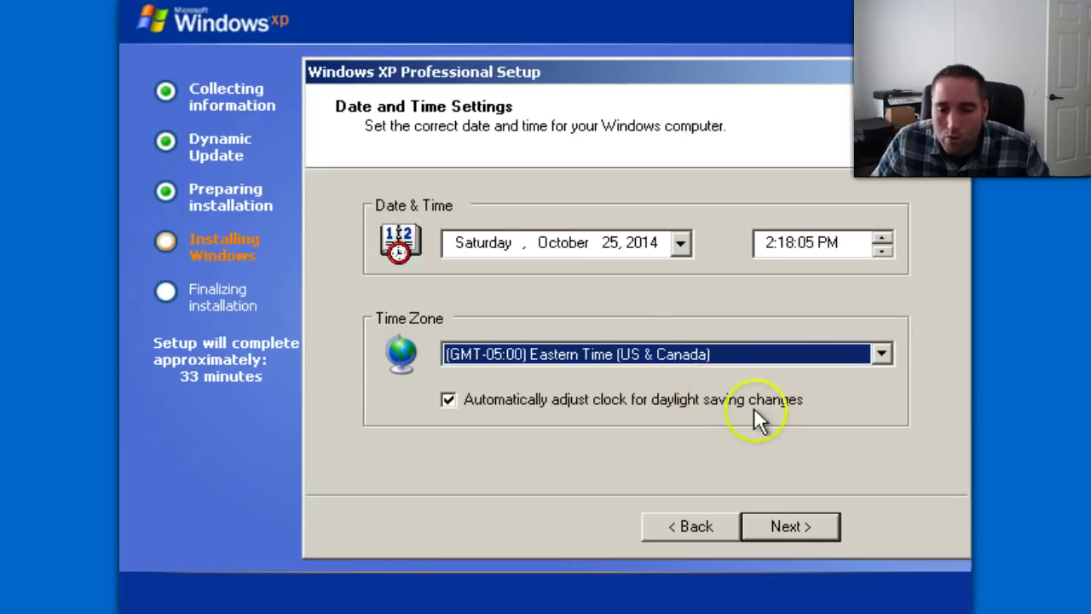
click(796, 522)
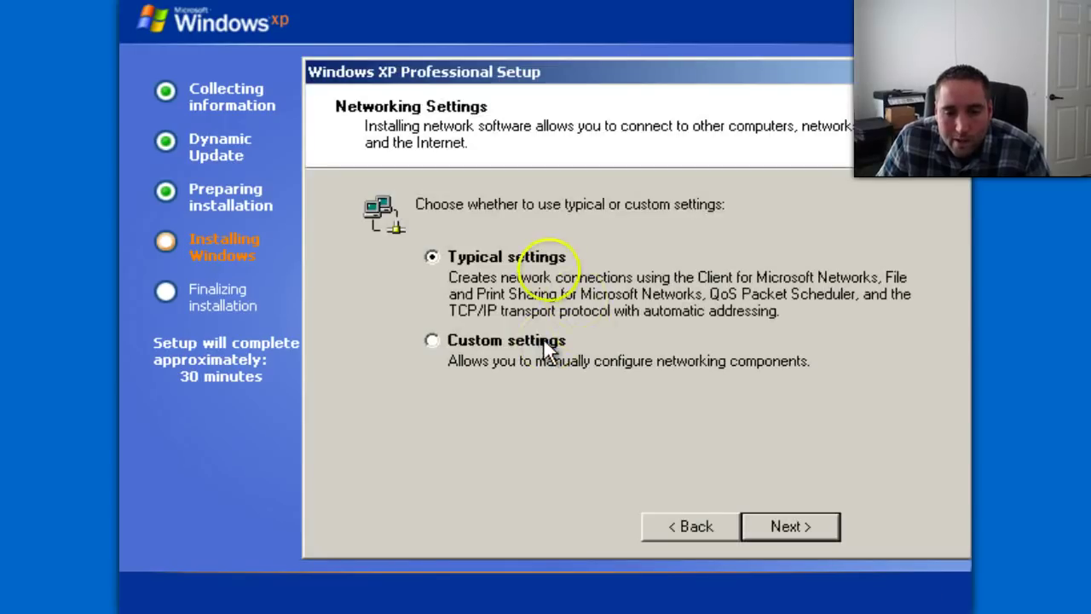
Step: Accept Typical networking settings and WORKGROUP membership so setup can finish
click(789, 527)
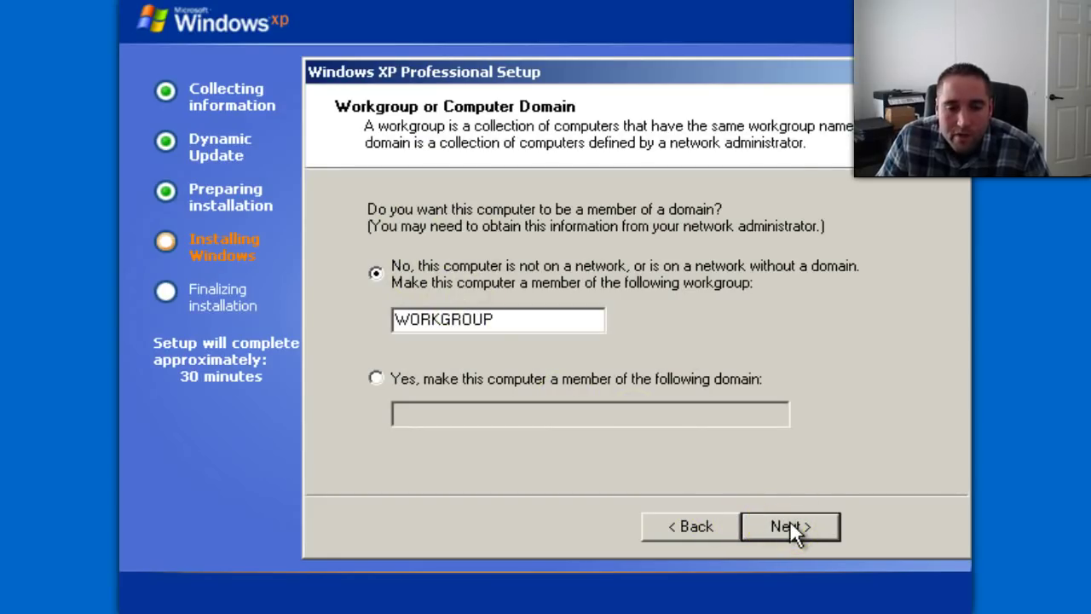
click(791, 527)
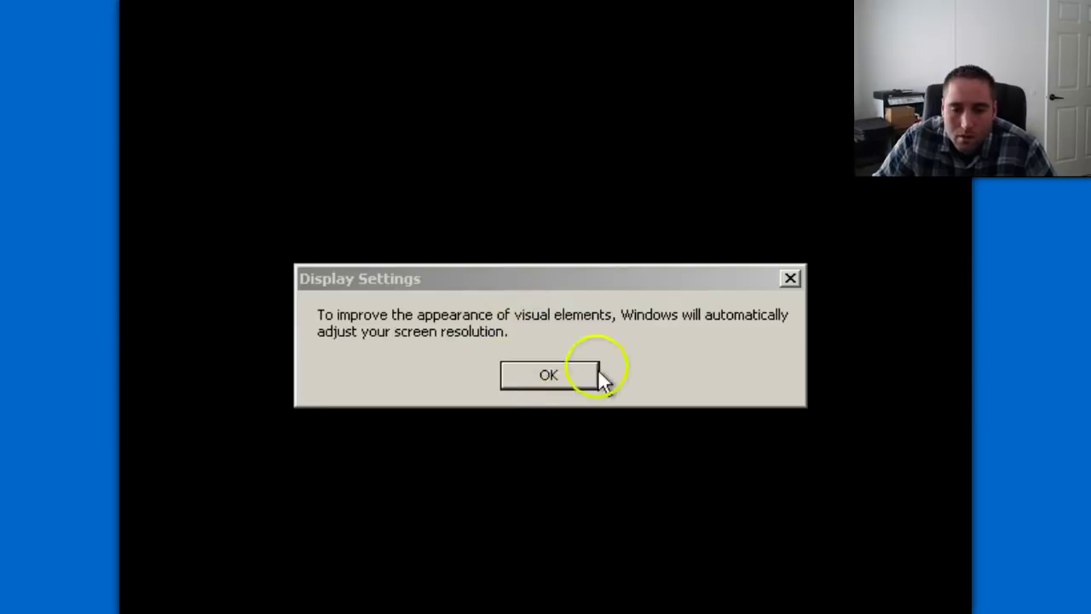
Step: Accept the automatic screen resolution change and keep the new resolution
click(562, 380)
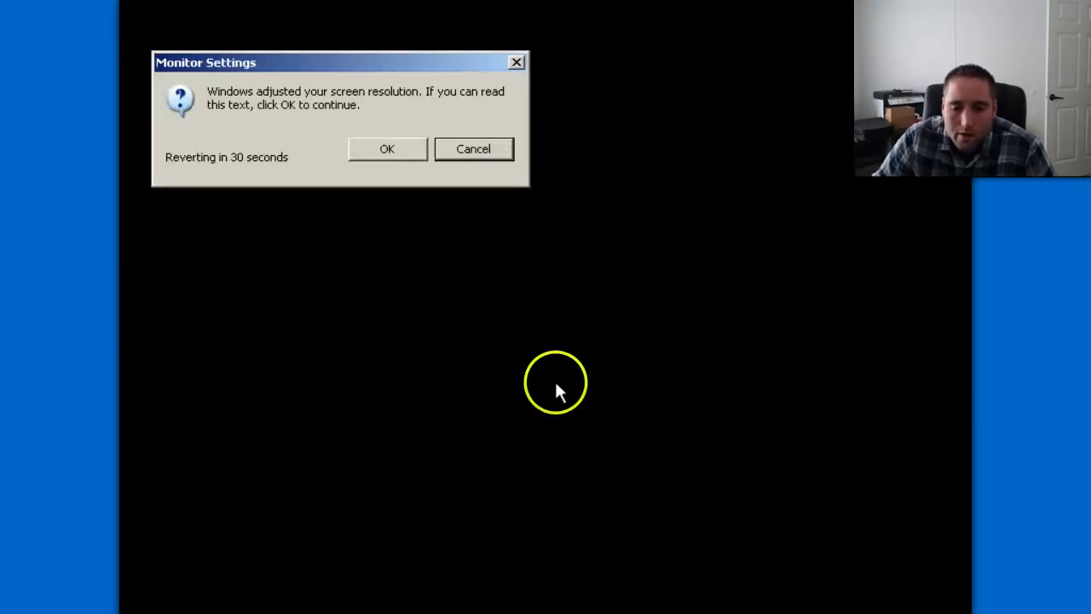
click(388, 152)
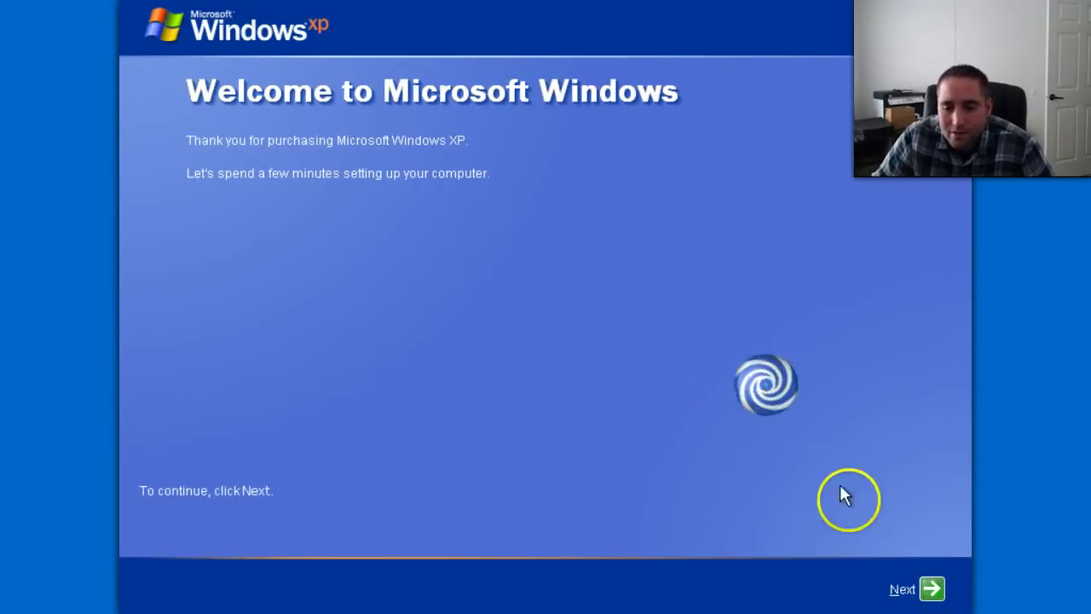
Step: Pass the welcome screen and turn on Automatic Updates now
click(932, 591)
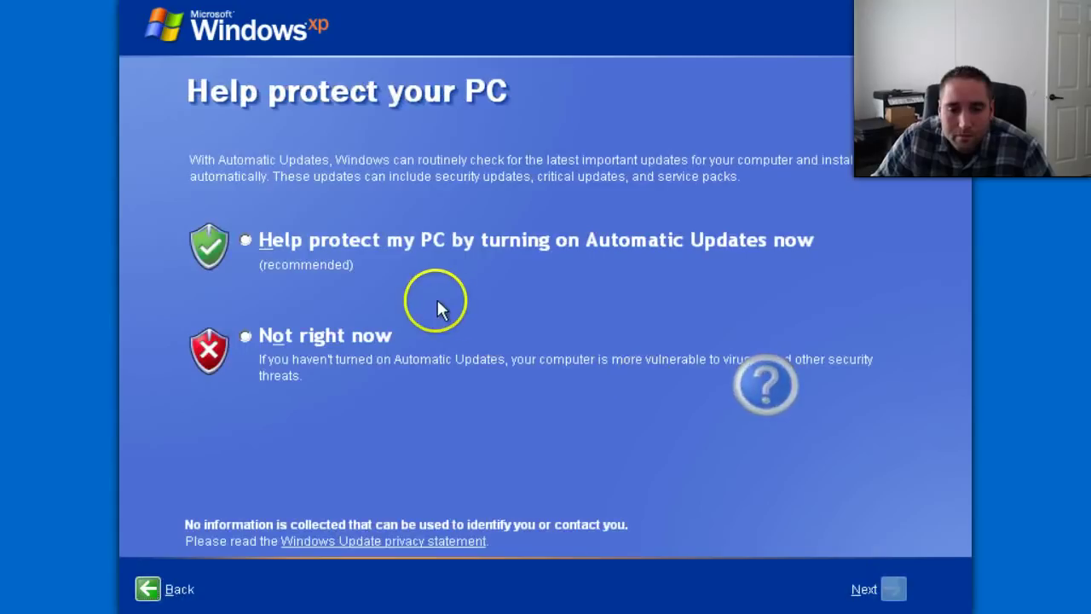
click(328, 247)
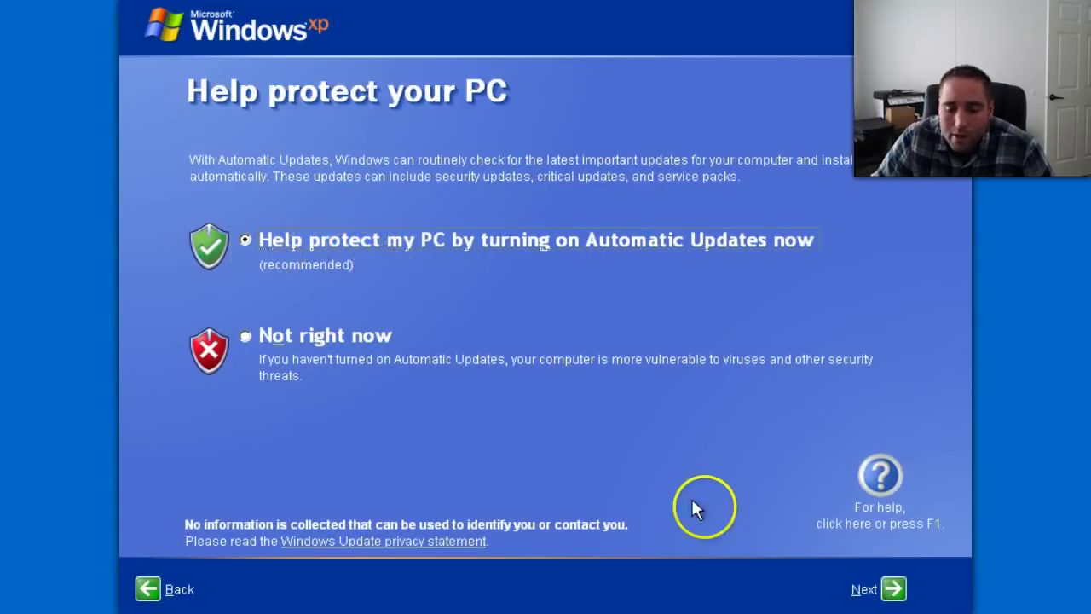
click(894, 590)
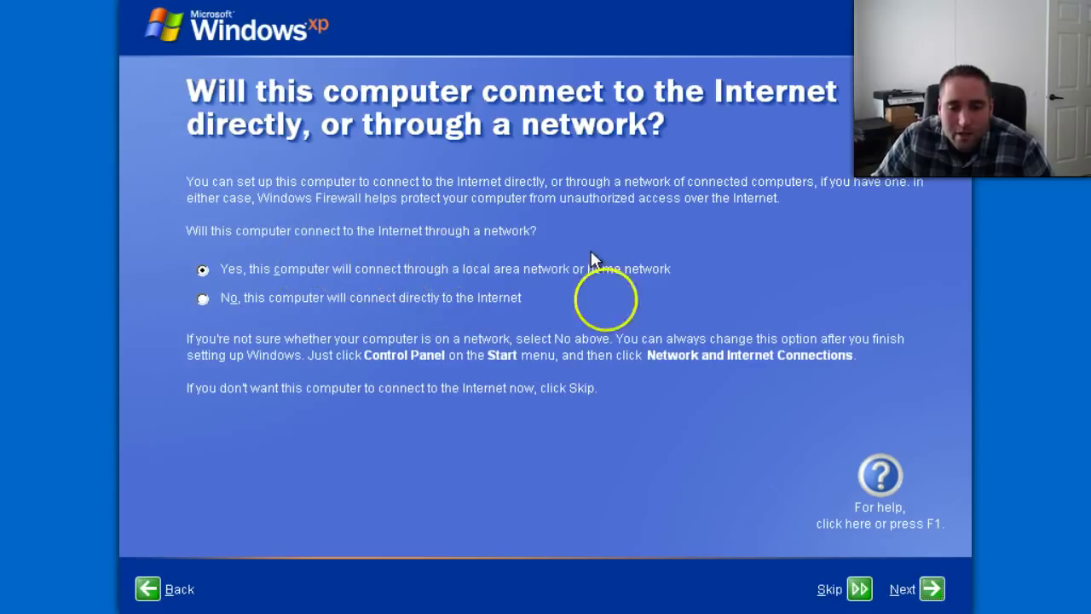
Step: Connect through the local network and activate Windows over the Internet now
click(934, 592)
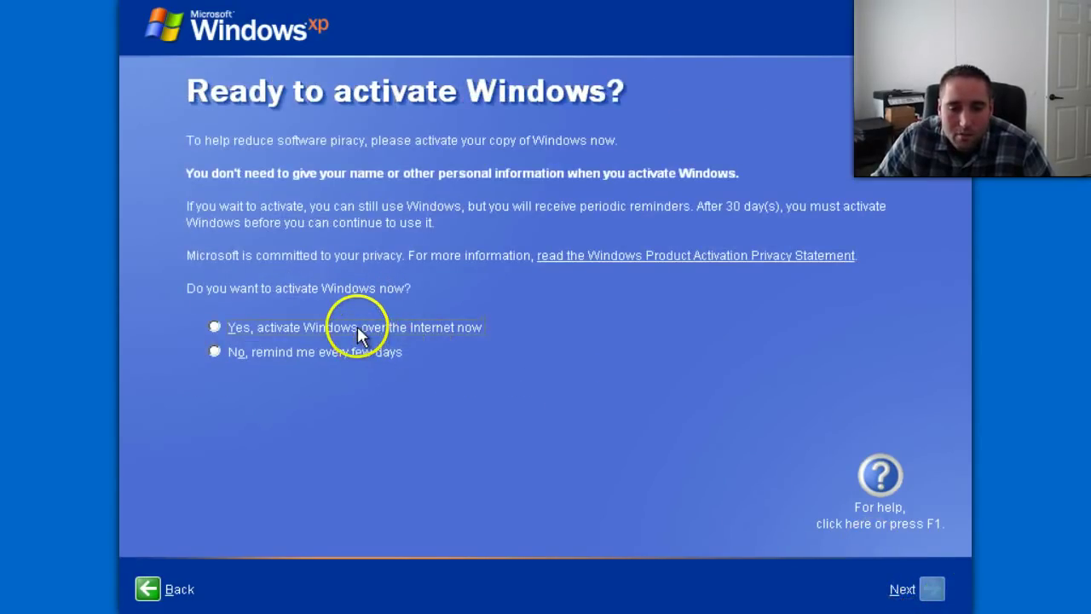
click(357, 327)
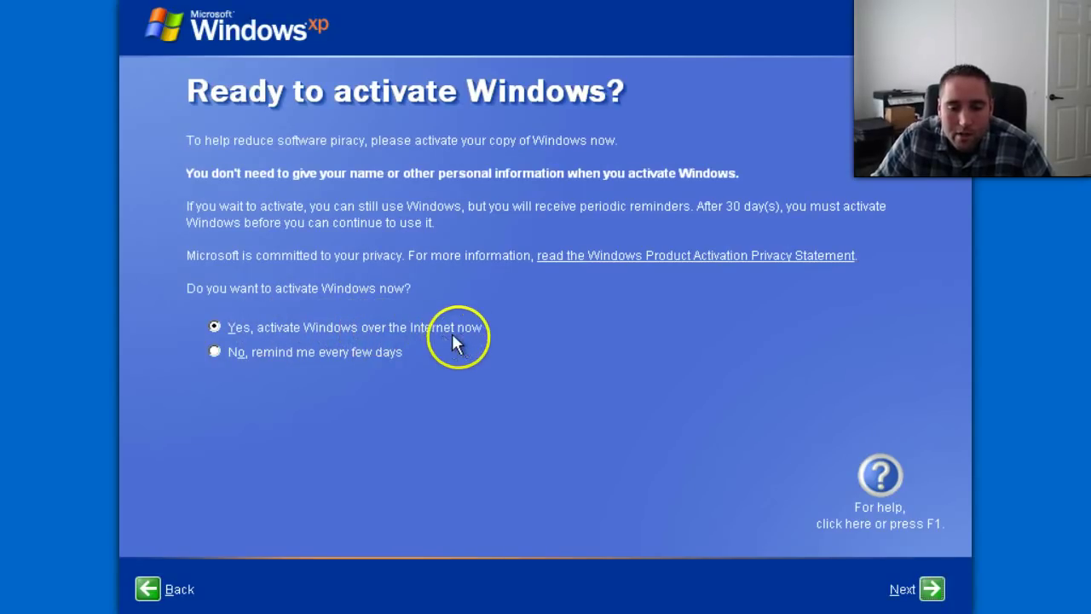
click(934, 591)
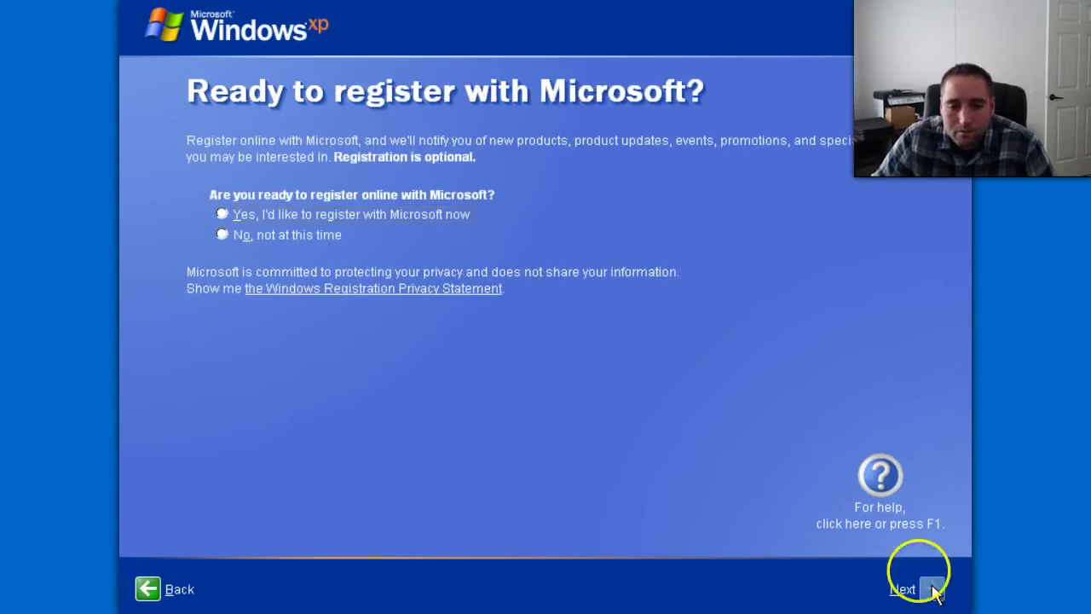
Step: Decline registering with Microsoft and advance to the user names page
click(222, 235)
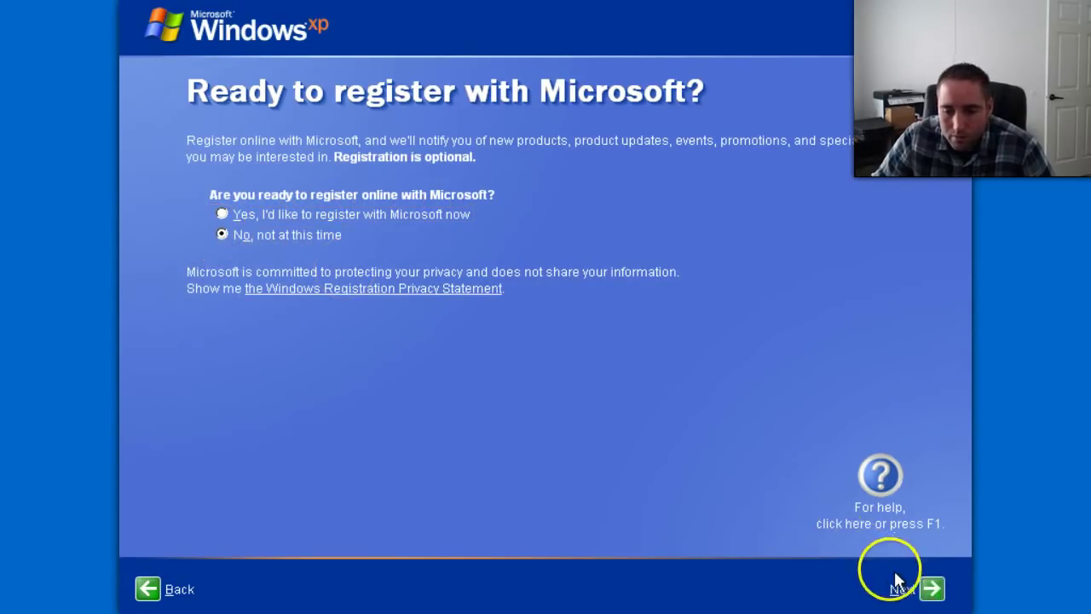
click(933, 590)
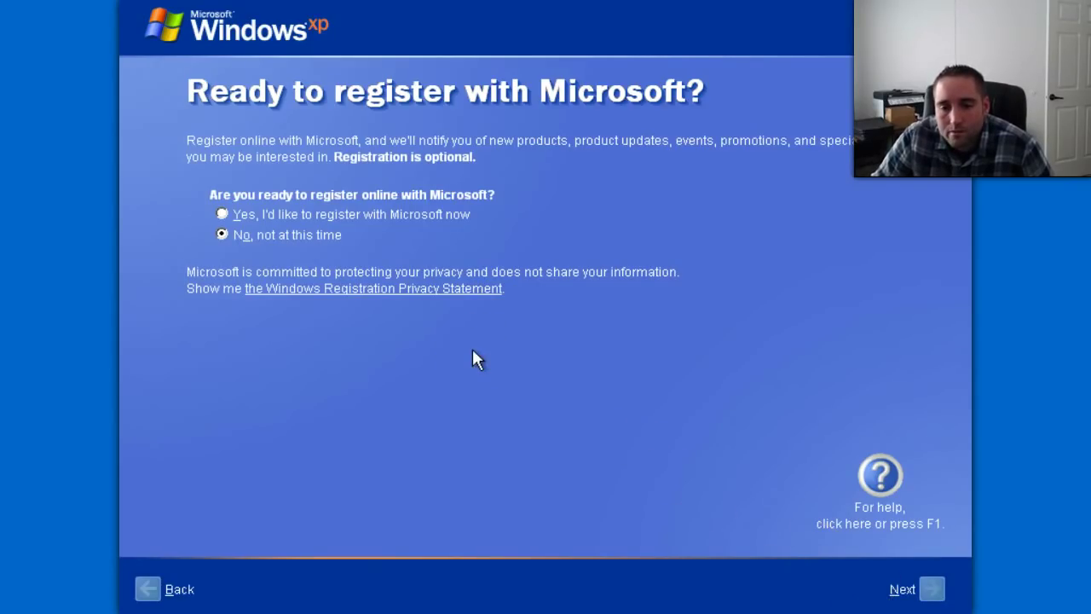
key(Return)
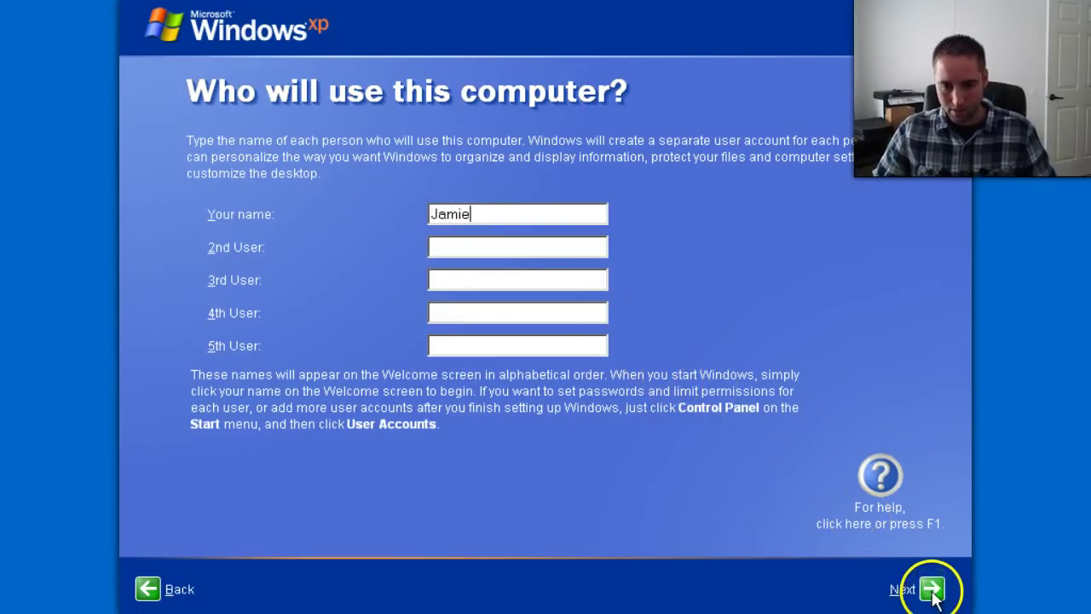
Step: Keep only the main user's name as the single account, leaving other user boxes empty
click(448, 247)
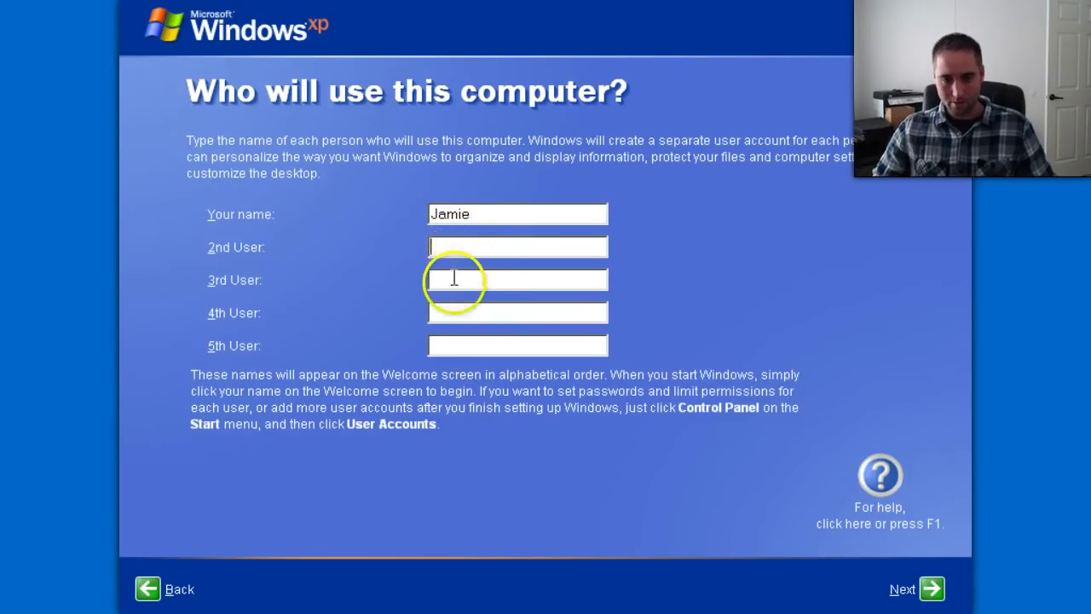
click(458, 317)
click(461, 343)
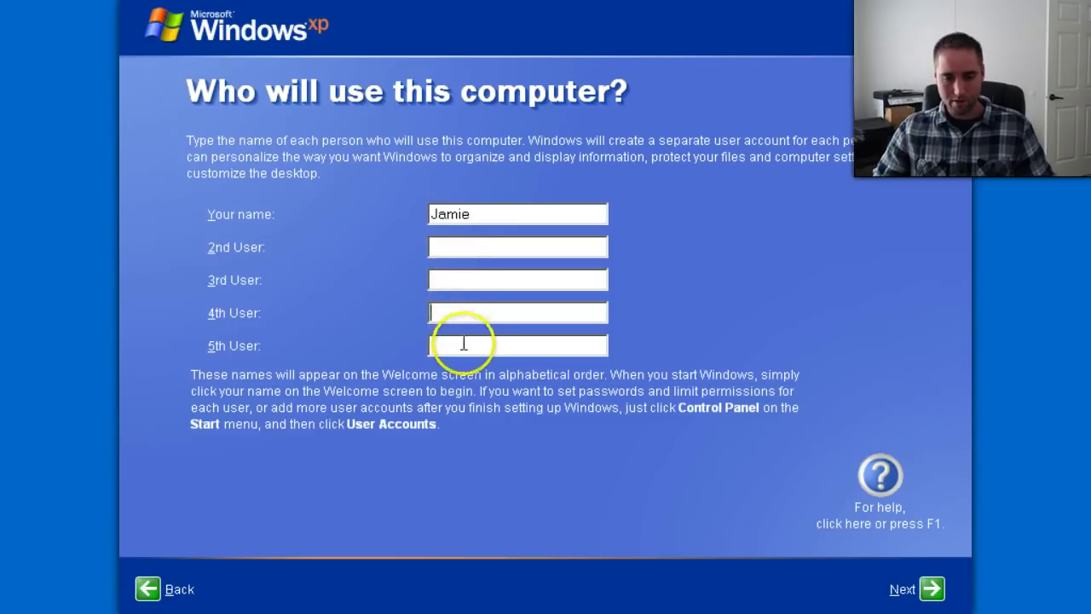
click(463, 249)
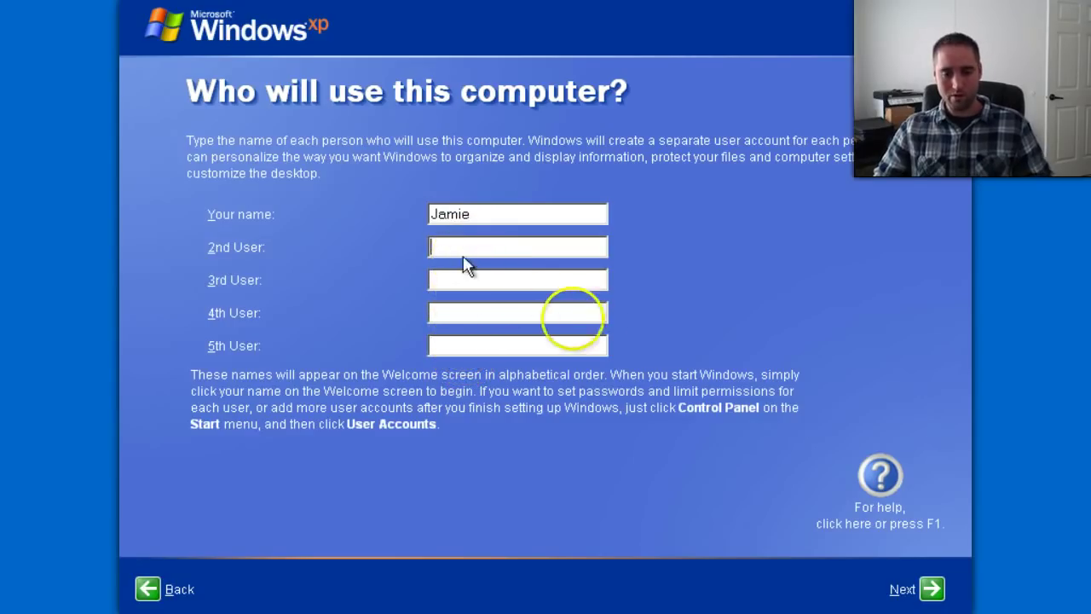
click(524, 218)
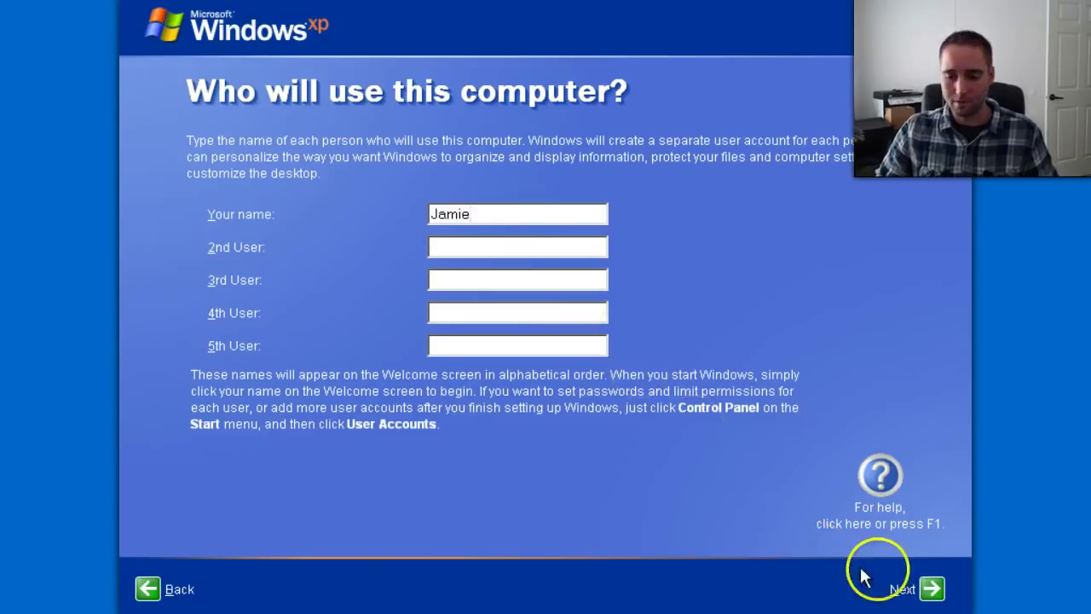
click(932, 590)
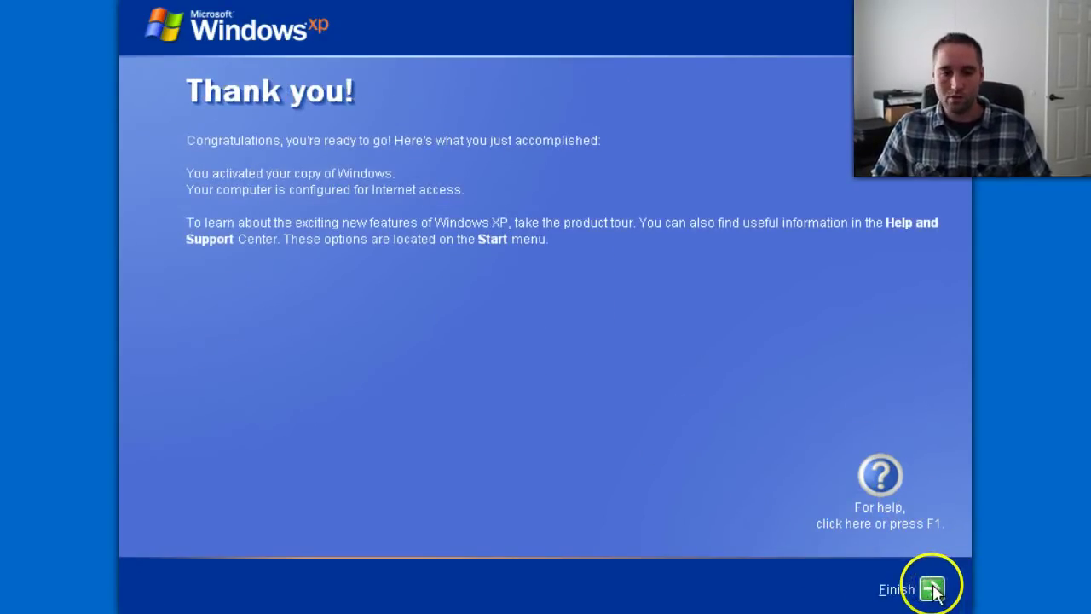
Step: Finish setup, let the new user's desktop load, and reopen the Start menu
click(933, 590)
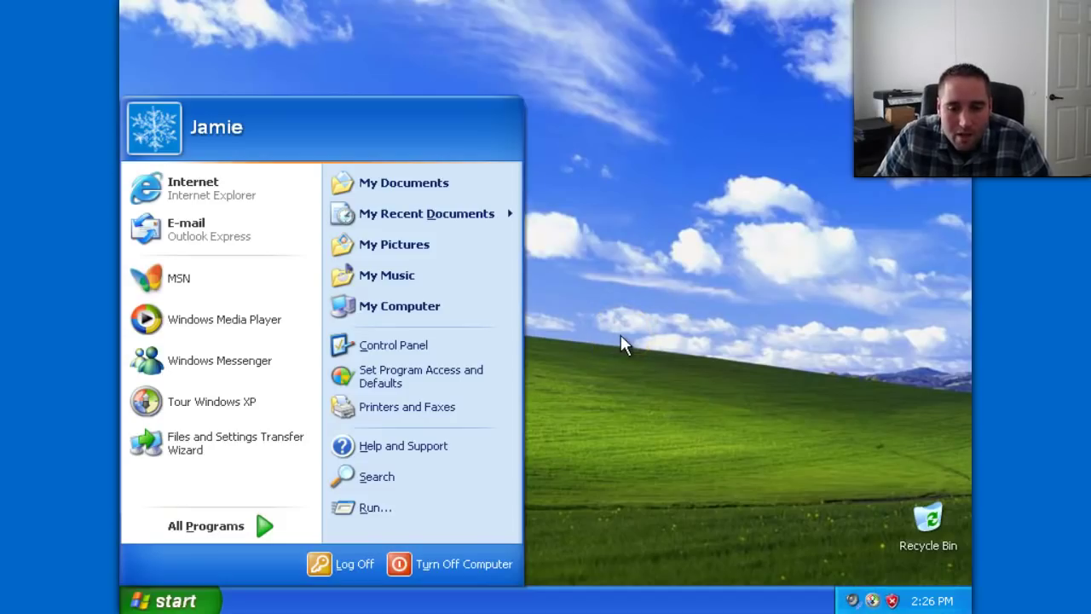
click(621, 336)
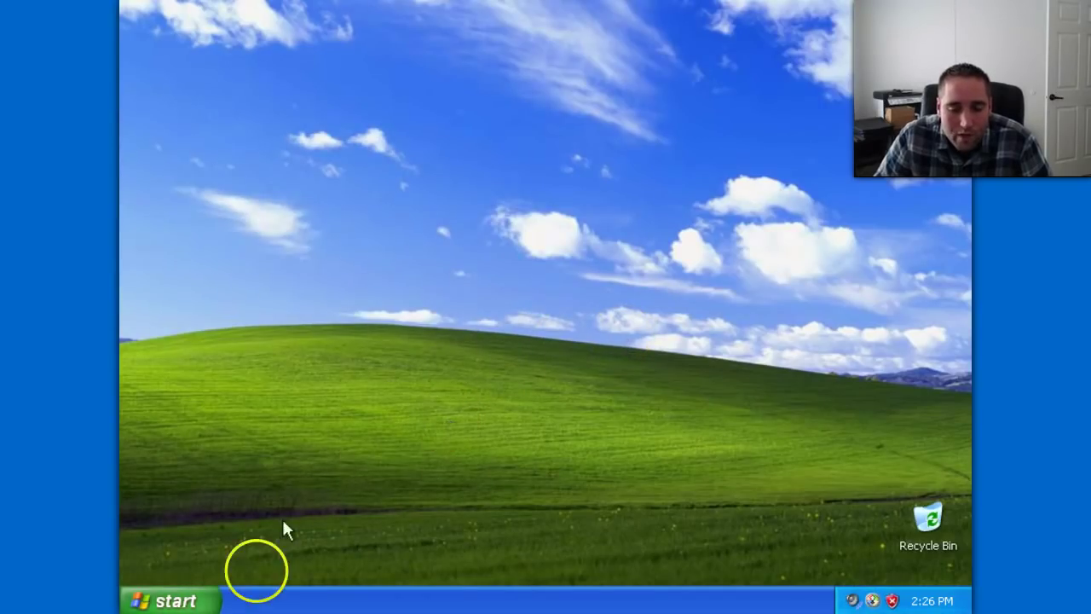
click(202, 596)
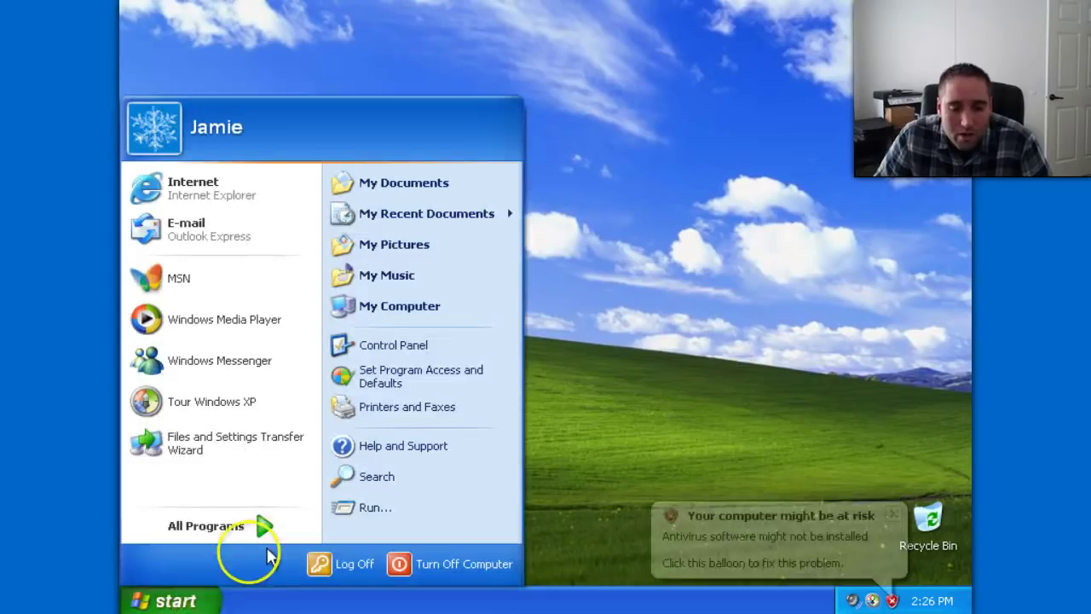
Step: Switch the taskbar to the Classic Start menu, then check its Programs list
right_click(196, 601)
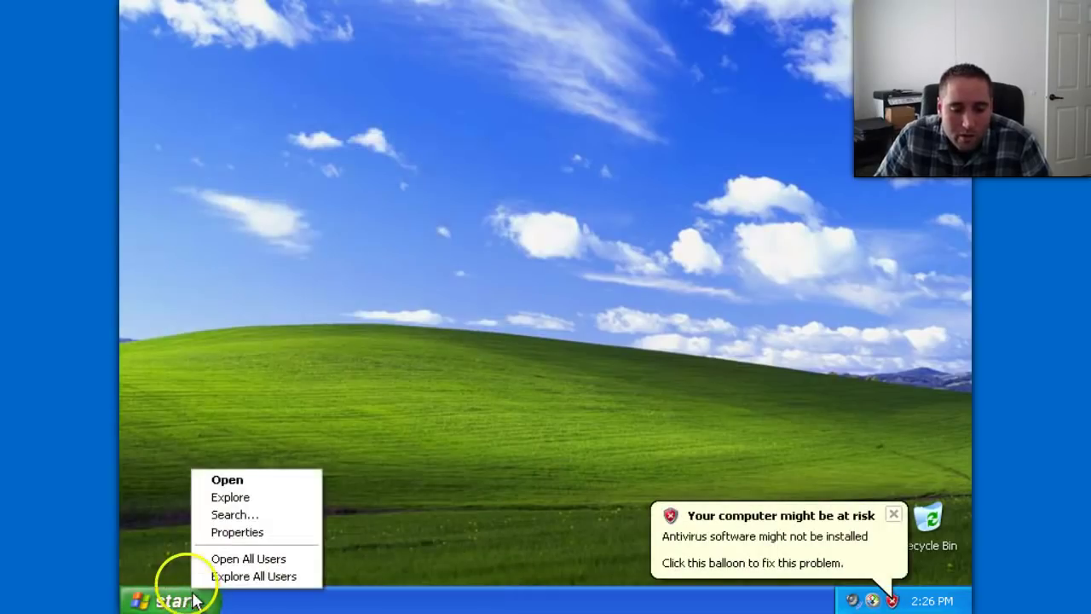
click(235, 532)
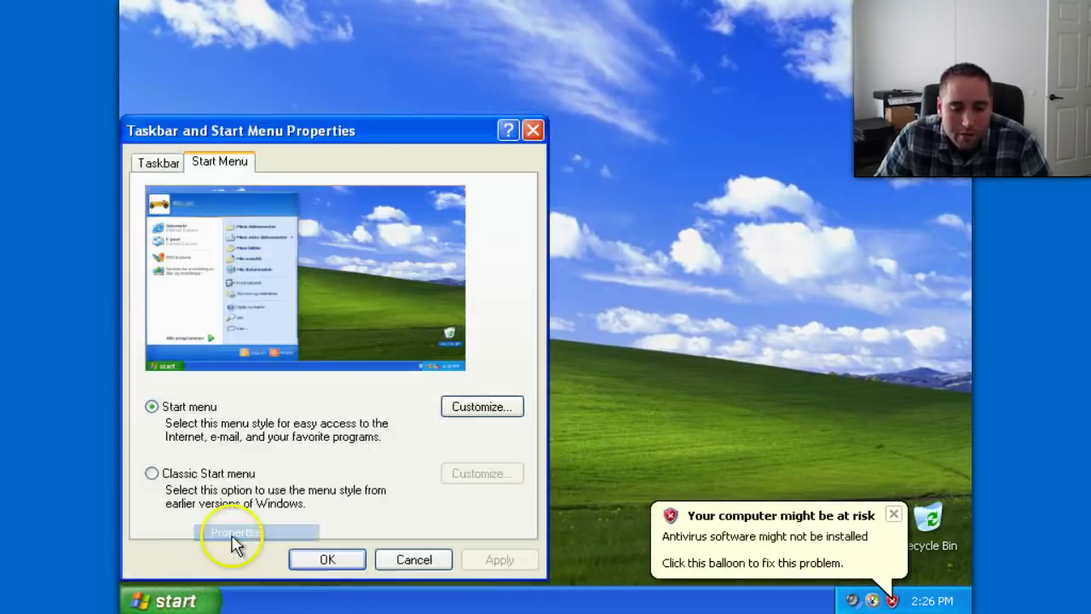
click(162, 474)
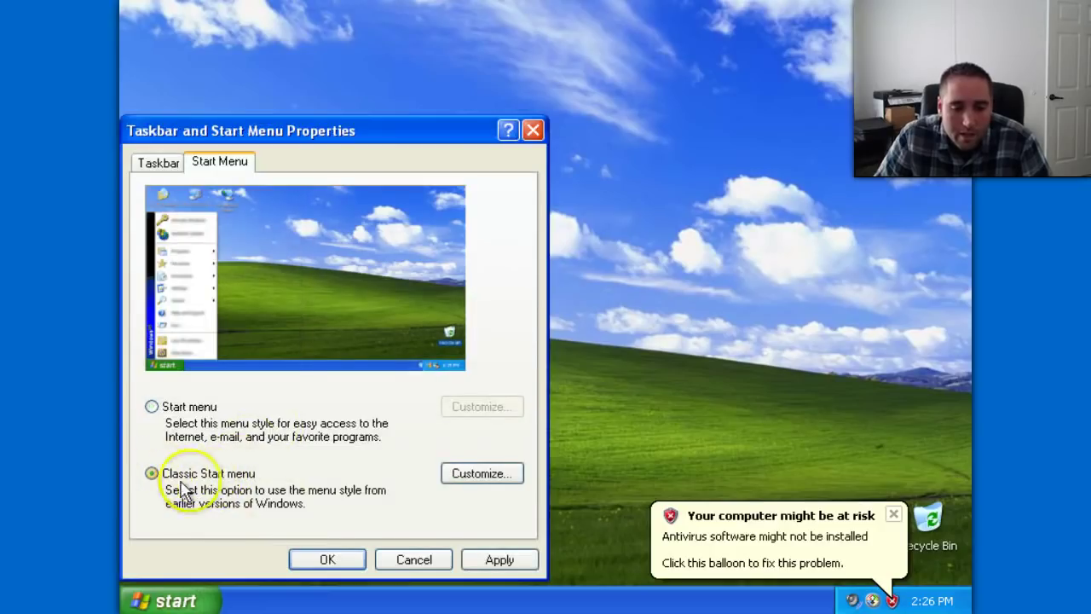
click(500, 560)
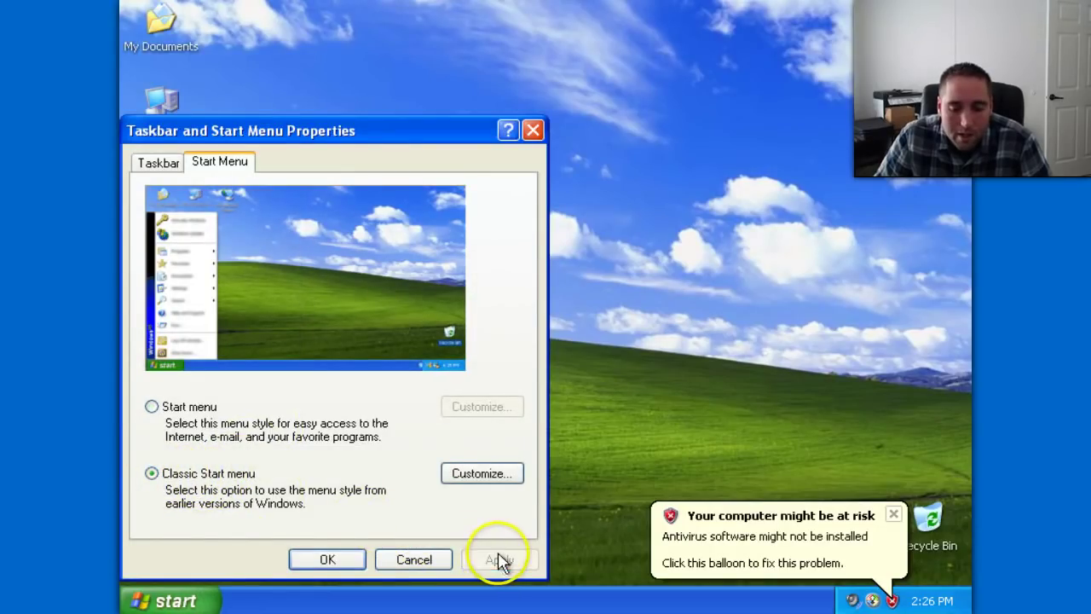
click(329, 559)
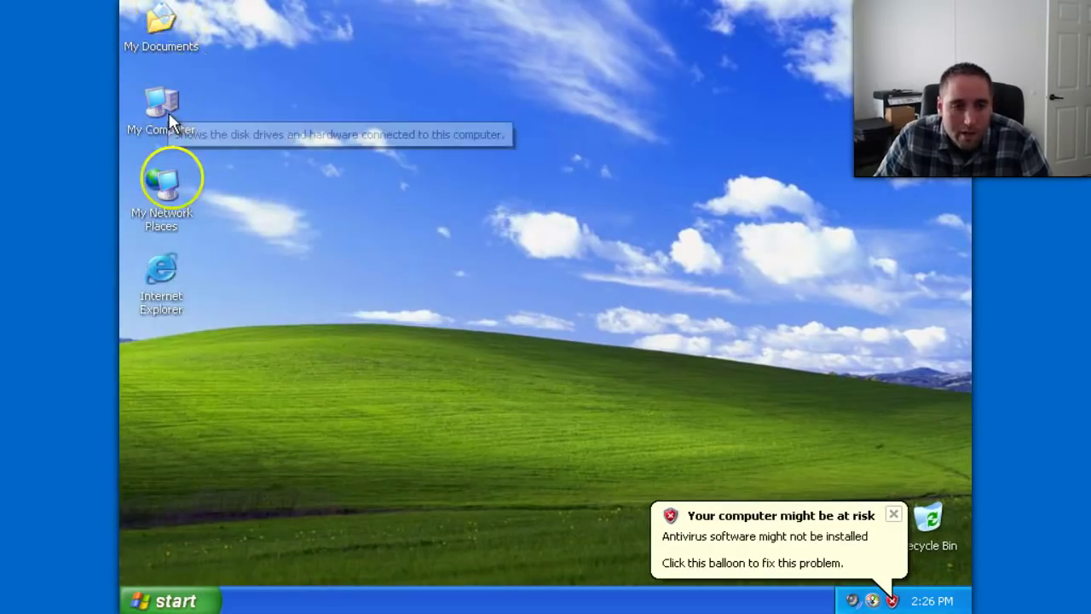
click(183, 603)
click(207, 329)
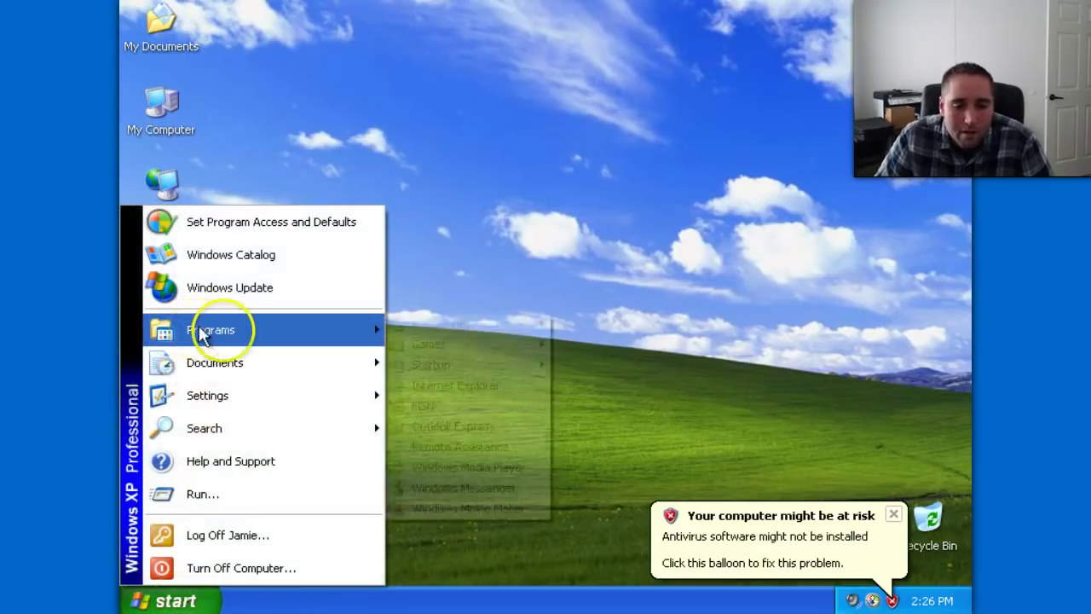
click(580, 223)
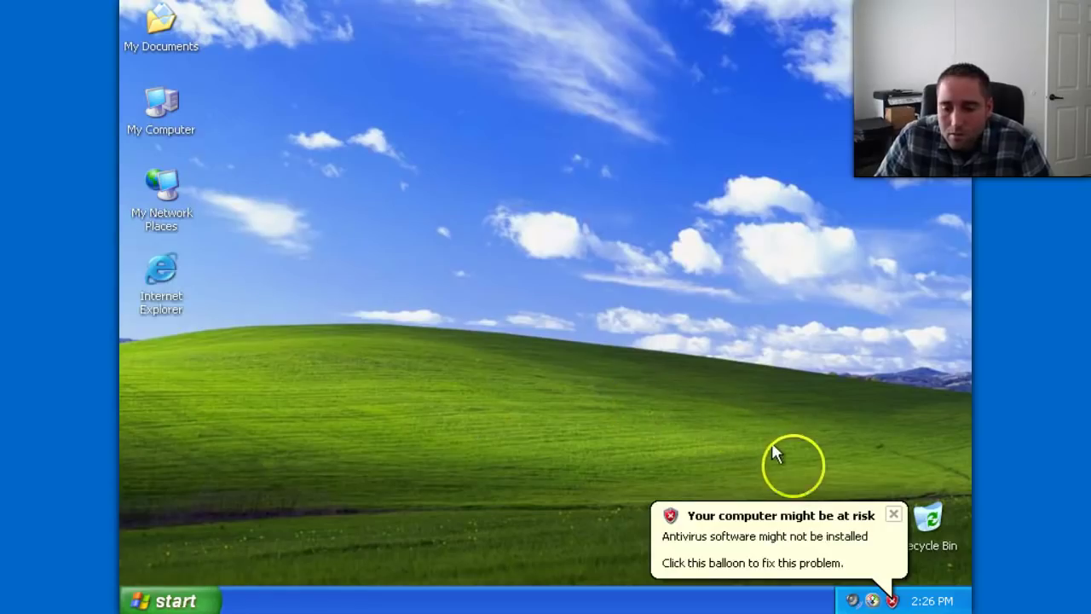
Step: Dismiss the at-risk and Windows tour balloons and open Security Center from the tray shield
click(894, 516)
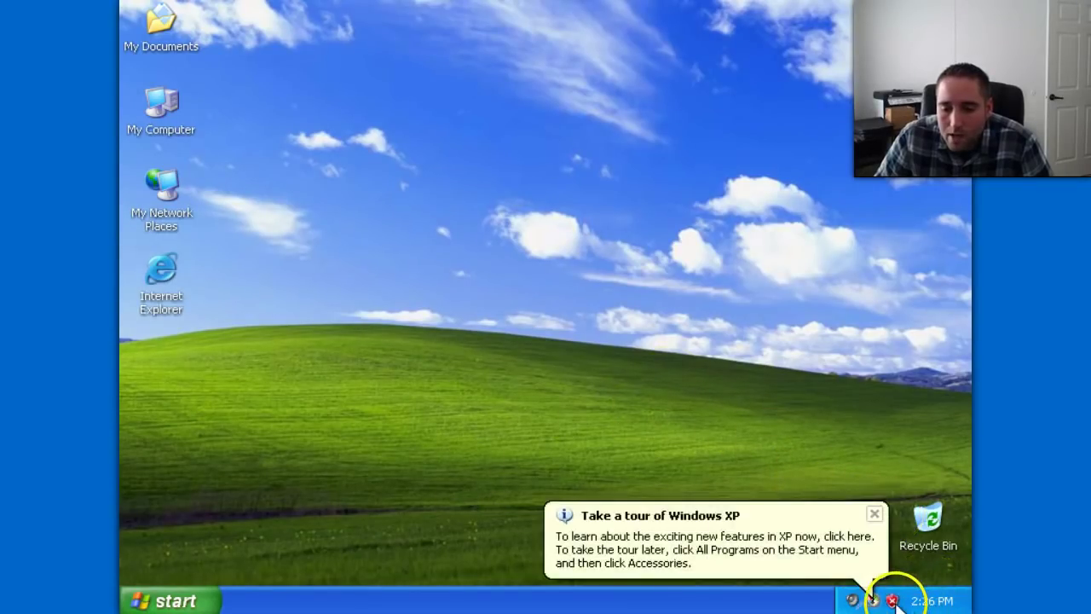
right_click(893, 601)
click(873, 515)
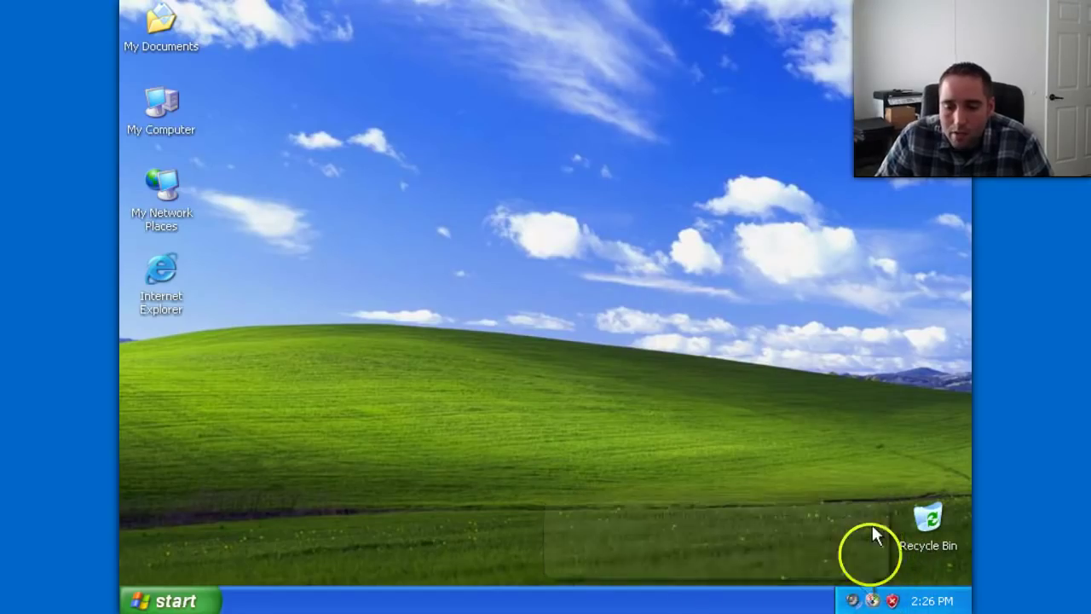
right_click(894, 602)
click(876, 569)
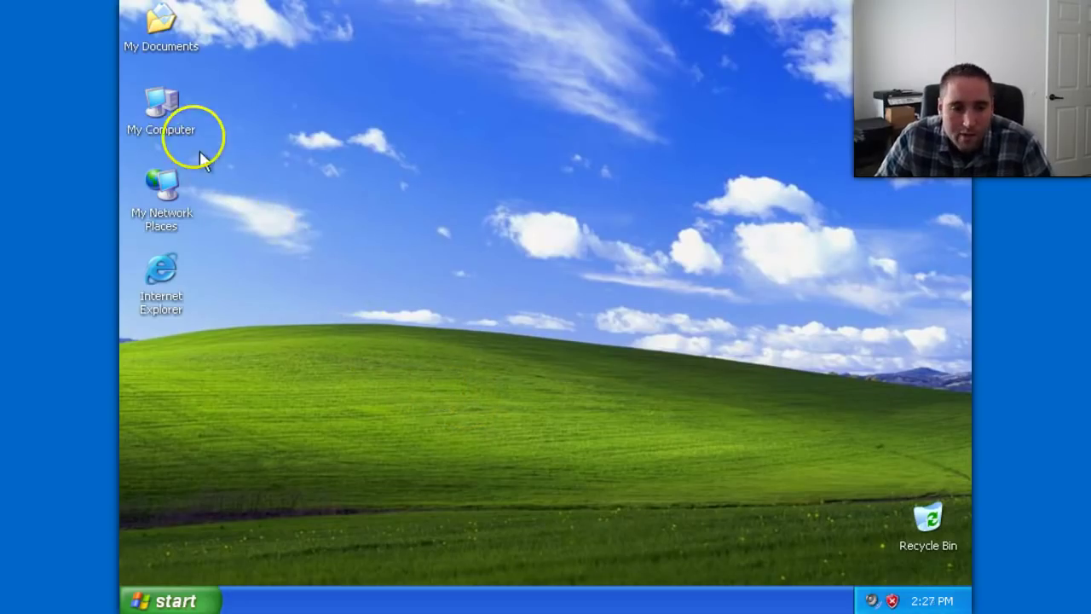
Step: Turn off Automatic Updates, Firewall and Virus Protection alerts and save the alert settings
right_click(166, 106)
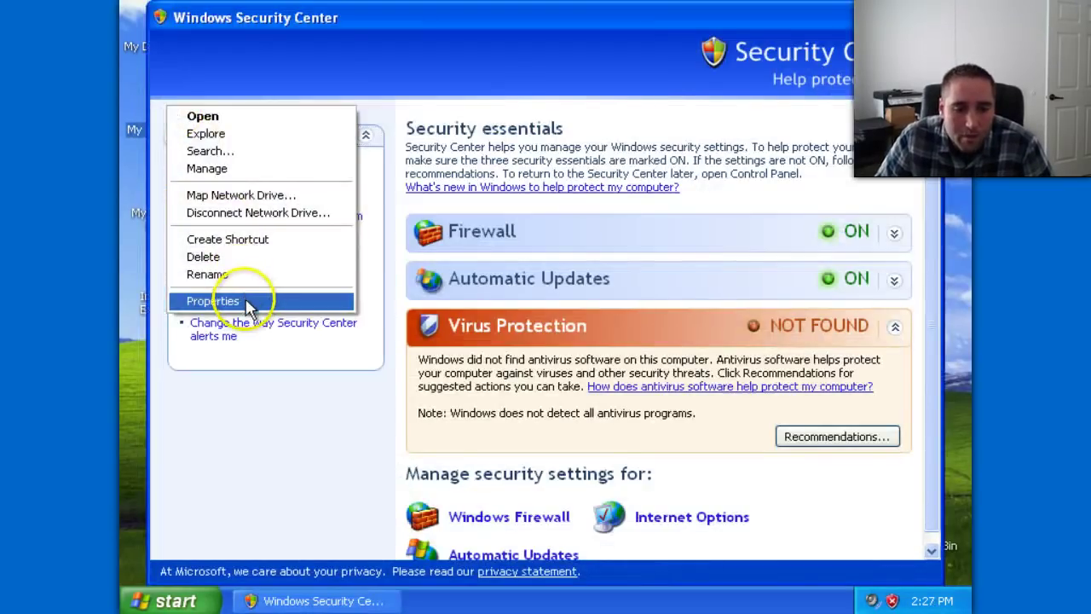
click(227, 336)
click(231, 335)
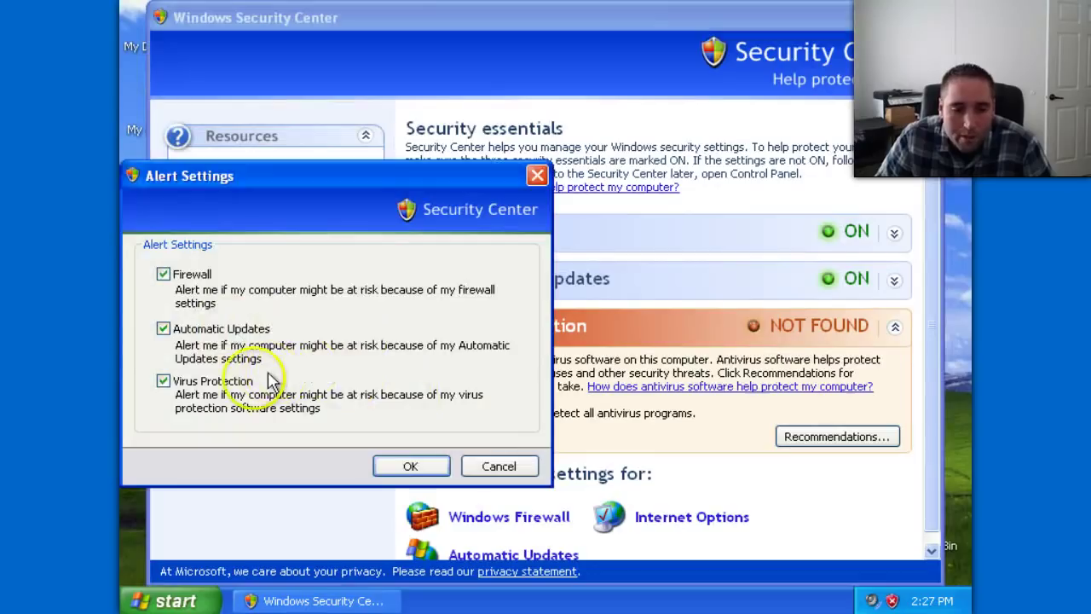
click(230, 332)
click(175, 276)
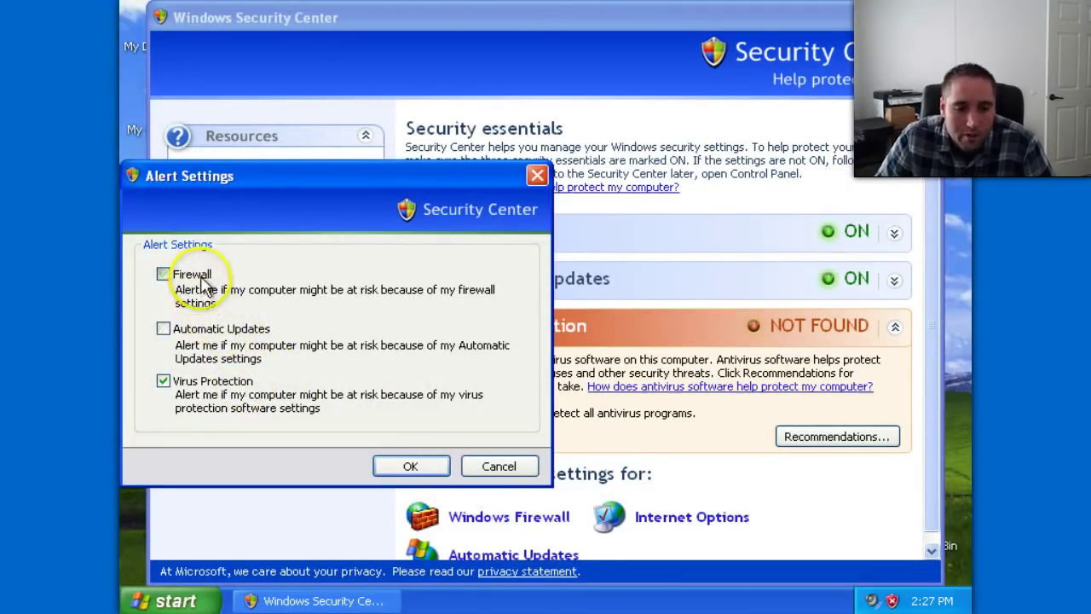
click(175, 277)
click(169, 380)
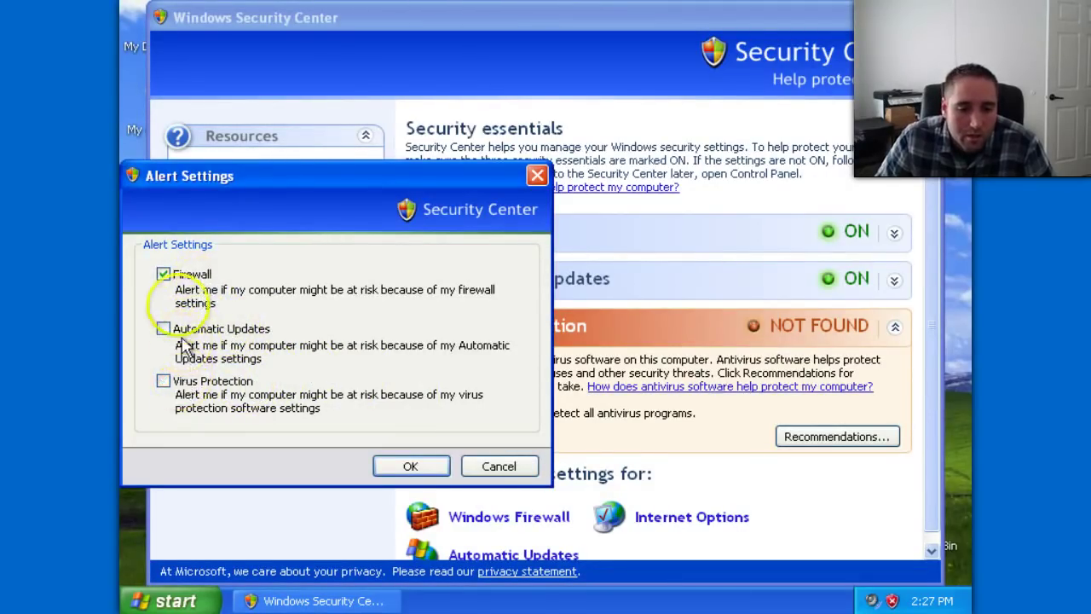
click(183, 275)
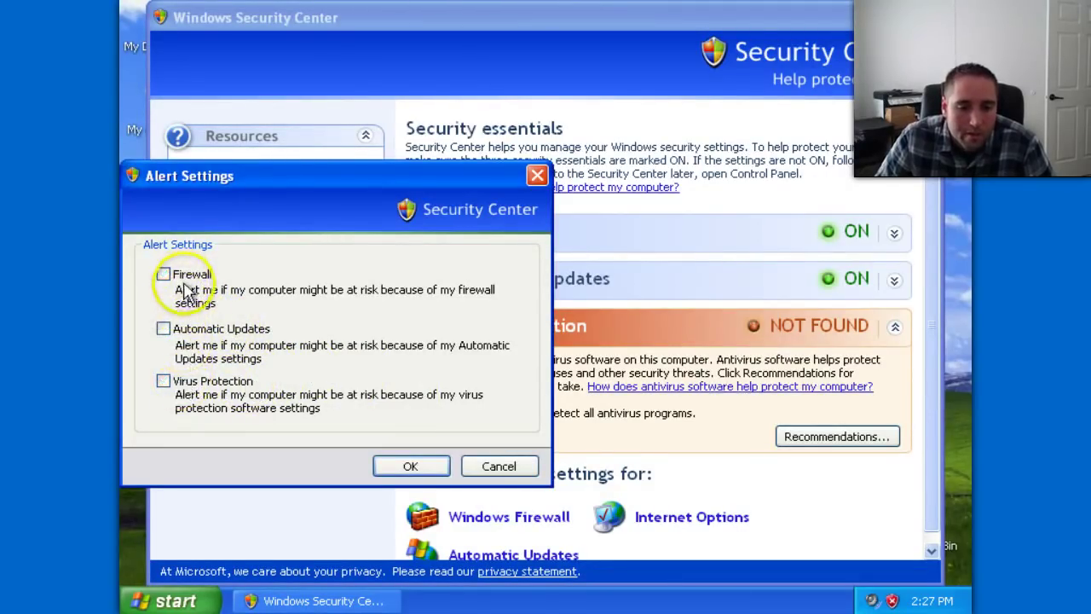
click(407, 462)
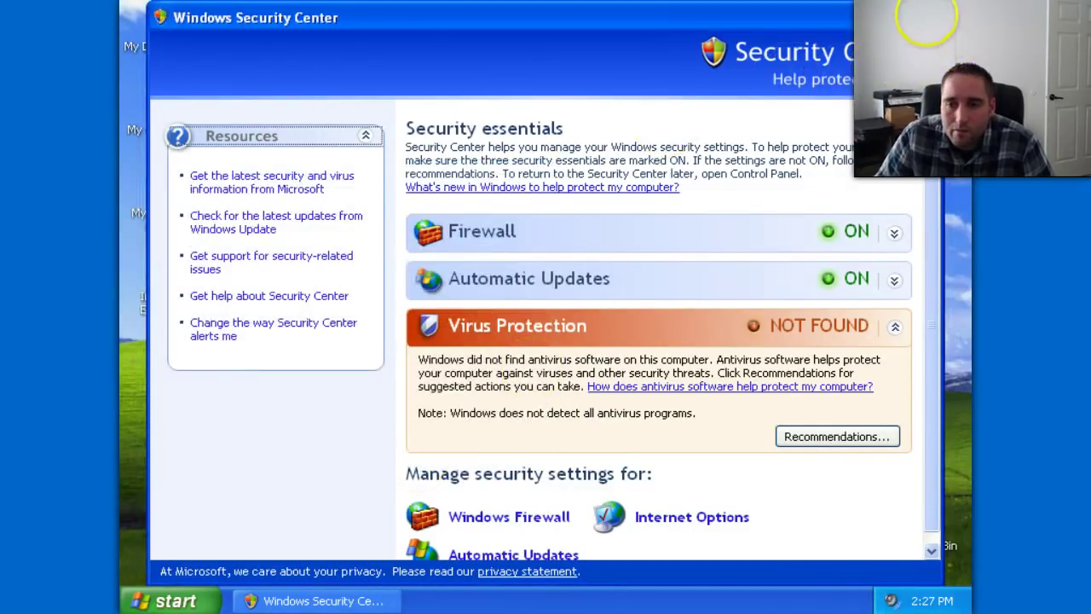
Step: Open Device Manager from the Hardware tab of System Properties
click(926, 19)
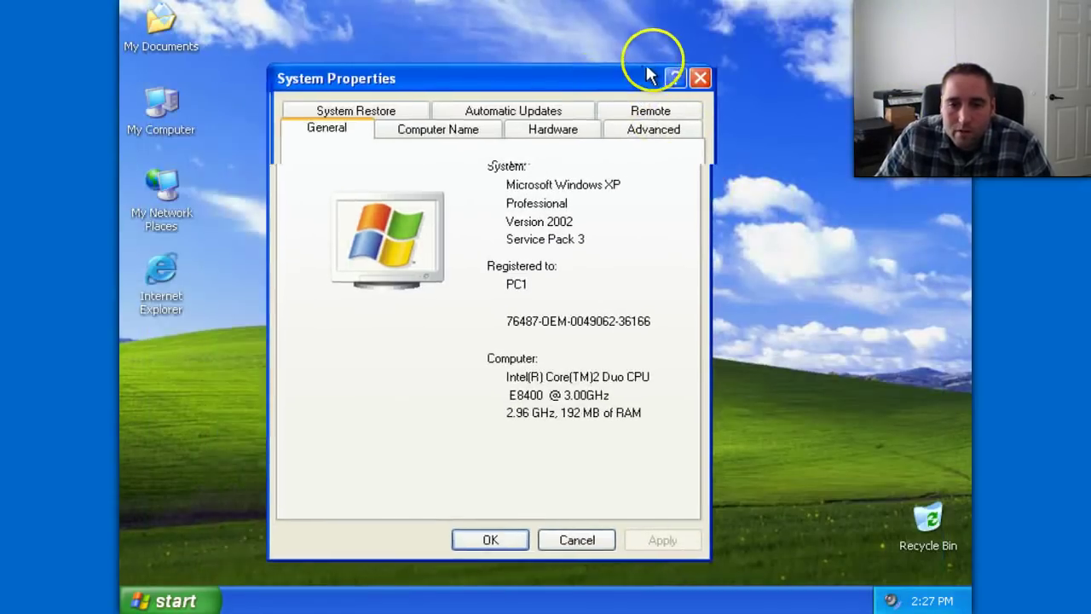
drag(648, 75, 663, 69)
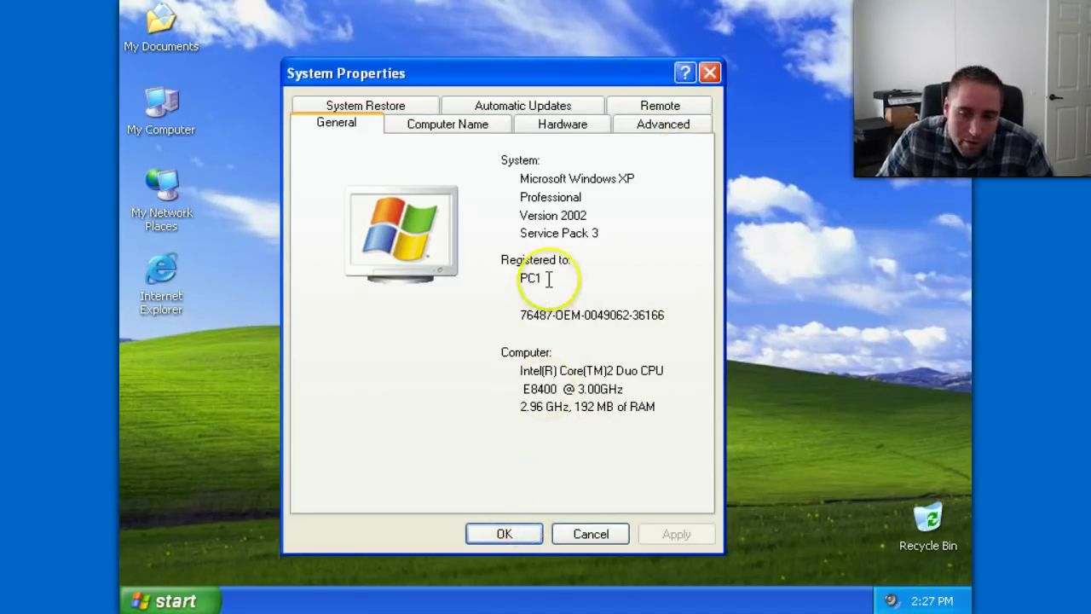
click(558, 122)
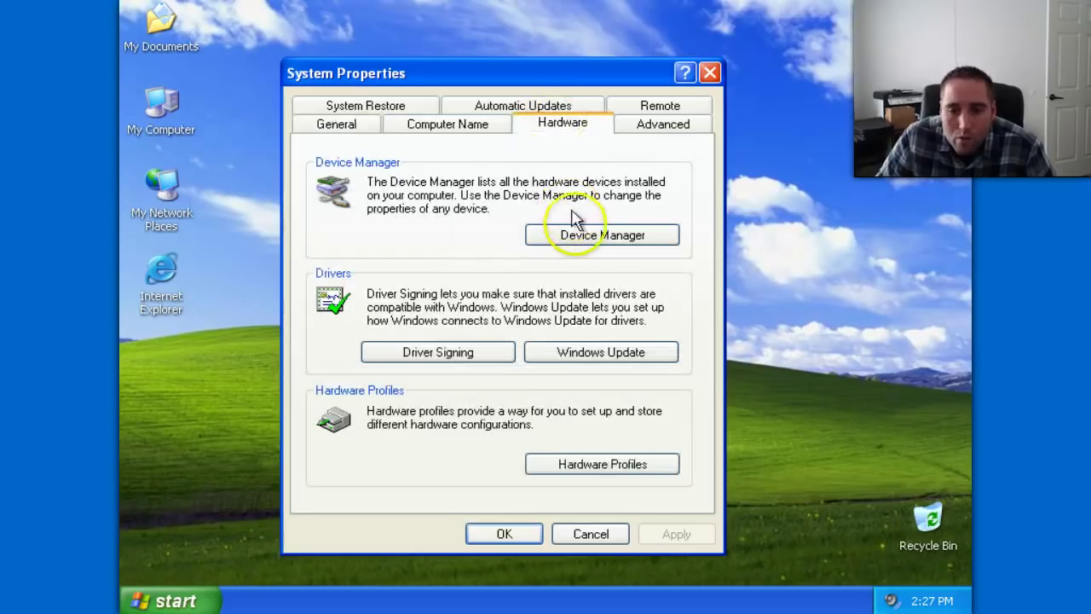
click(602, 240)
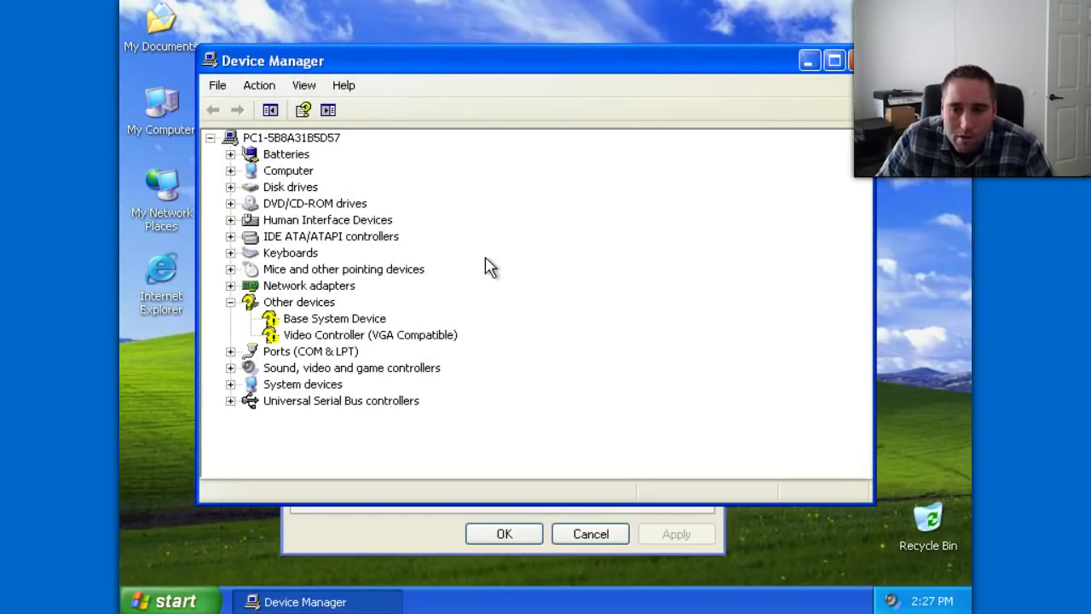
click(490, 266)
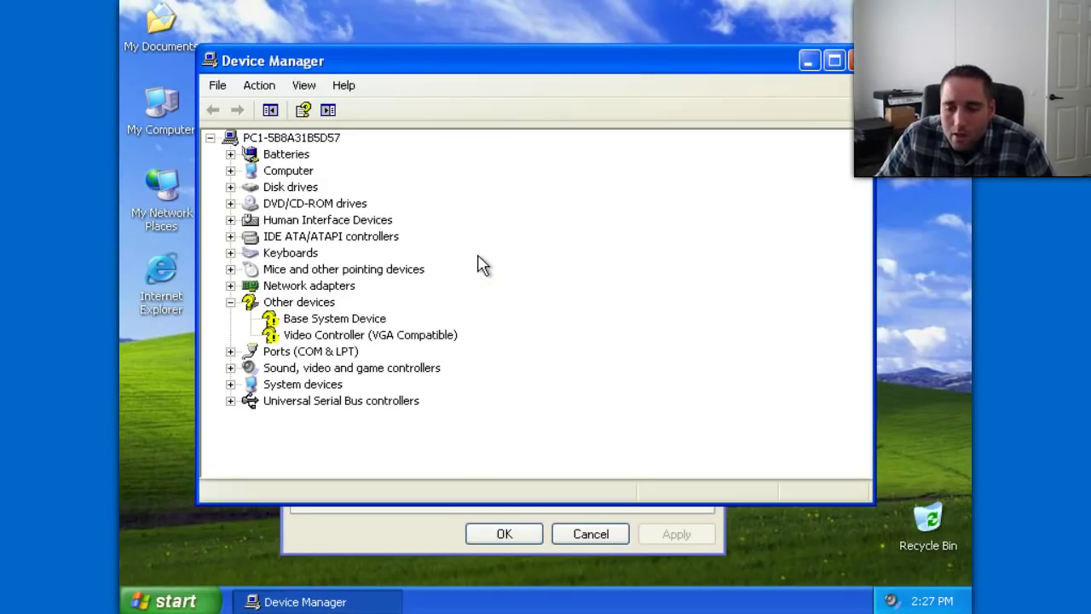
drag(482, 73, 517, 78)
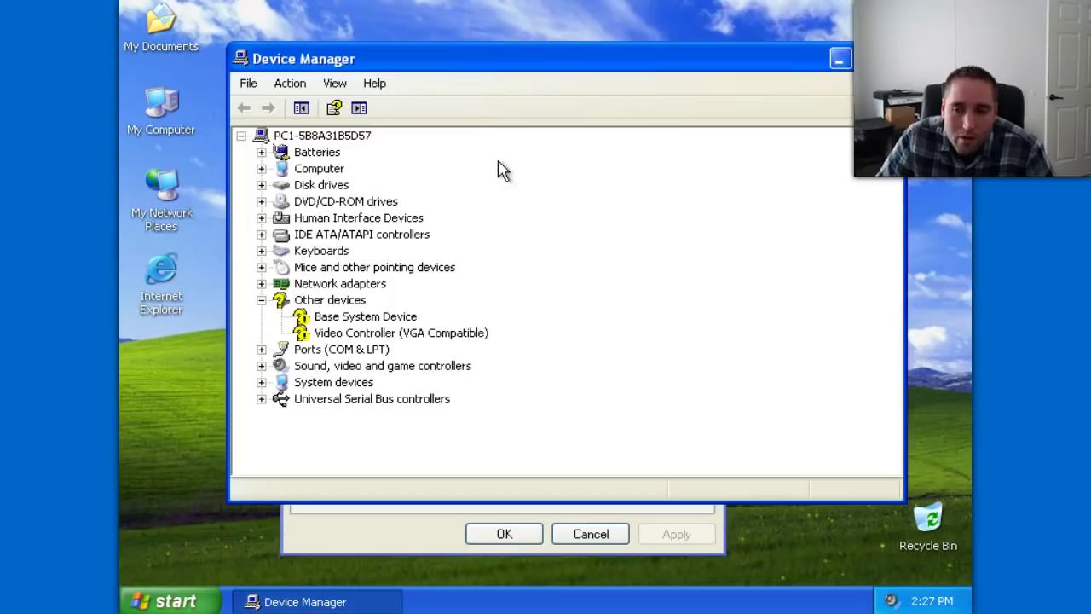
Step: Confirm Base System Device and Video Controller (VGA Compatible) lack drivers under Other devices, then close Device Manager
drag(486, 183, 346, 362)
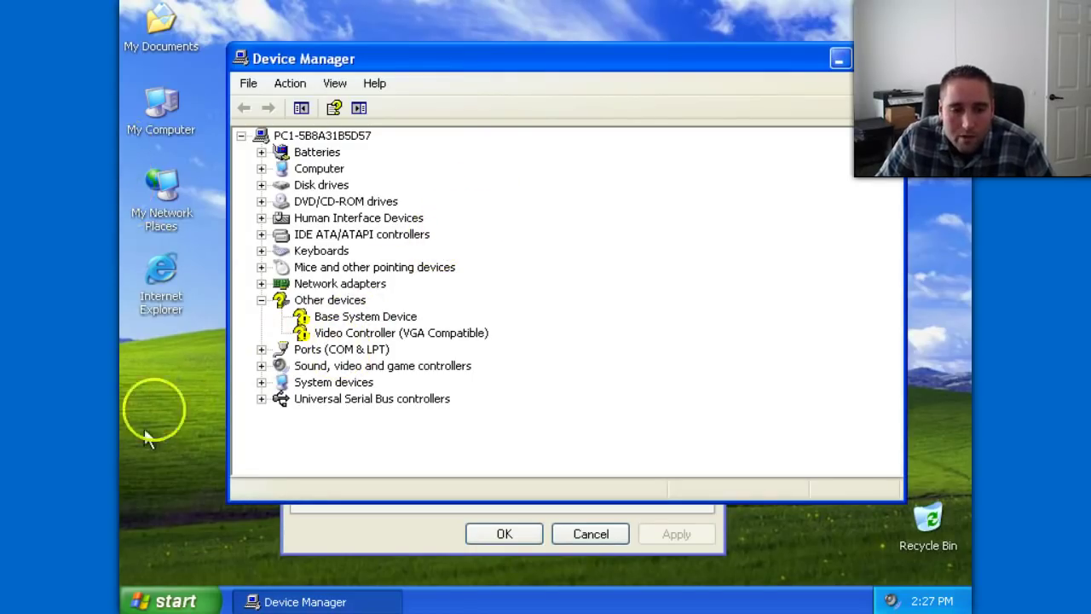
click(153, 600)
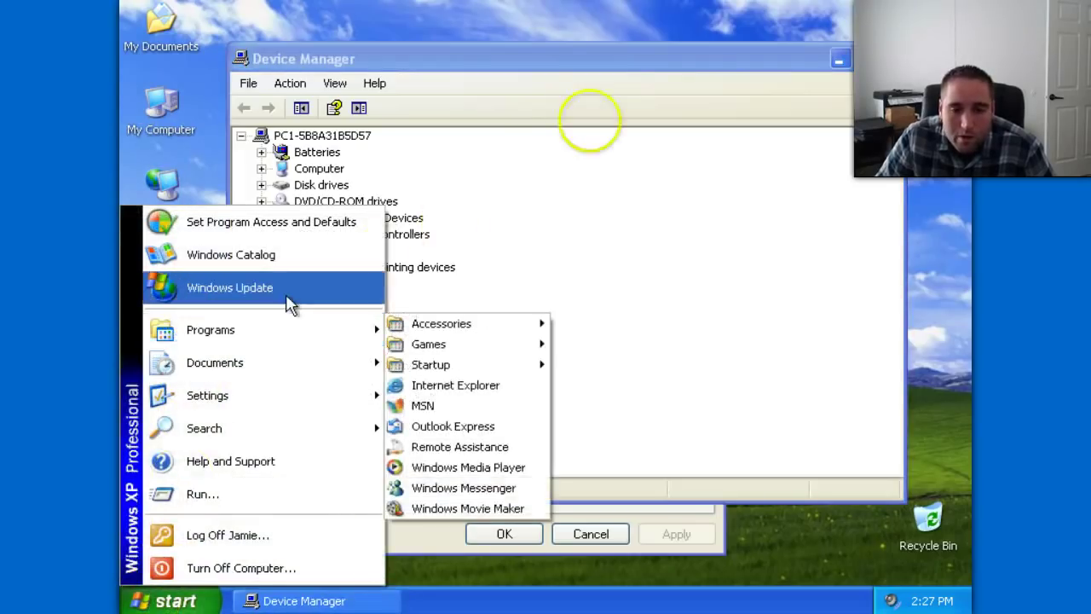
click(621, 59)
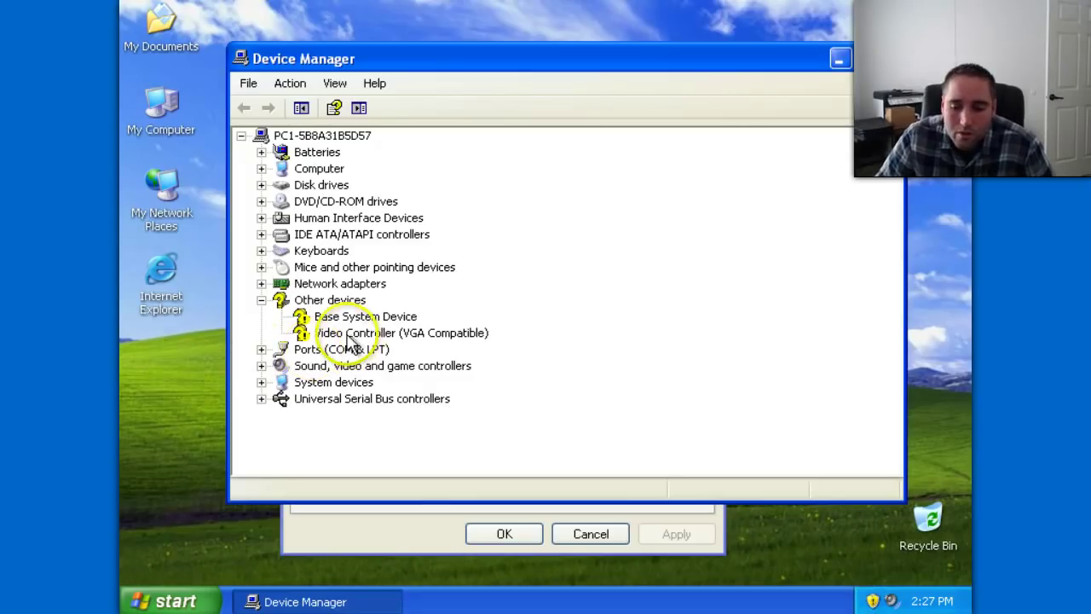
click(327, 319)
click(330, 334)
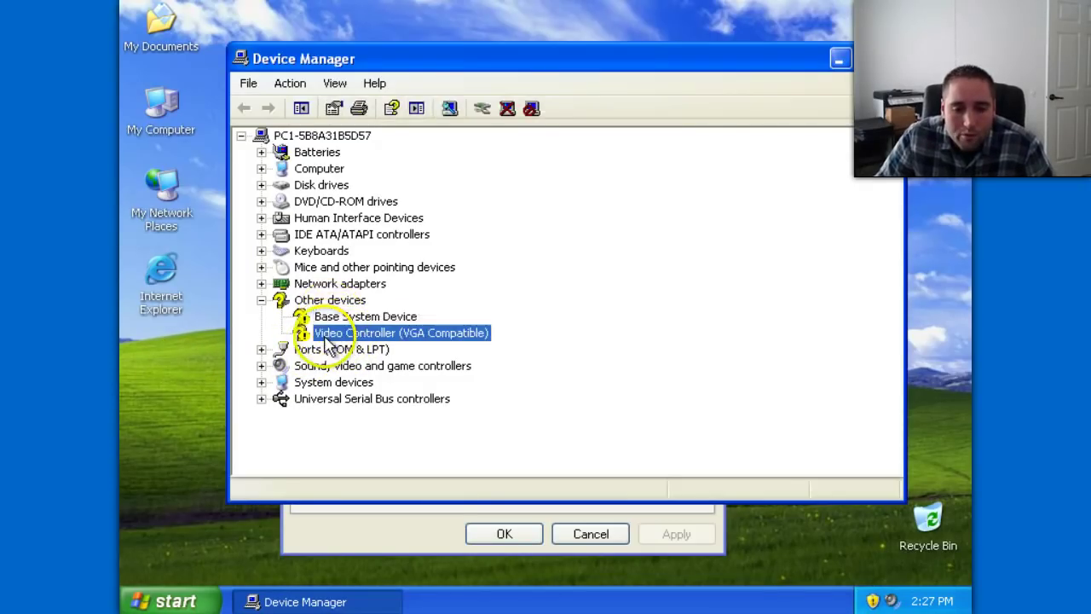
click(331, 318)
click(331, 335)
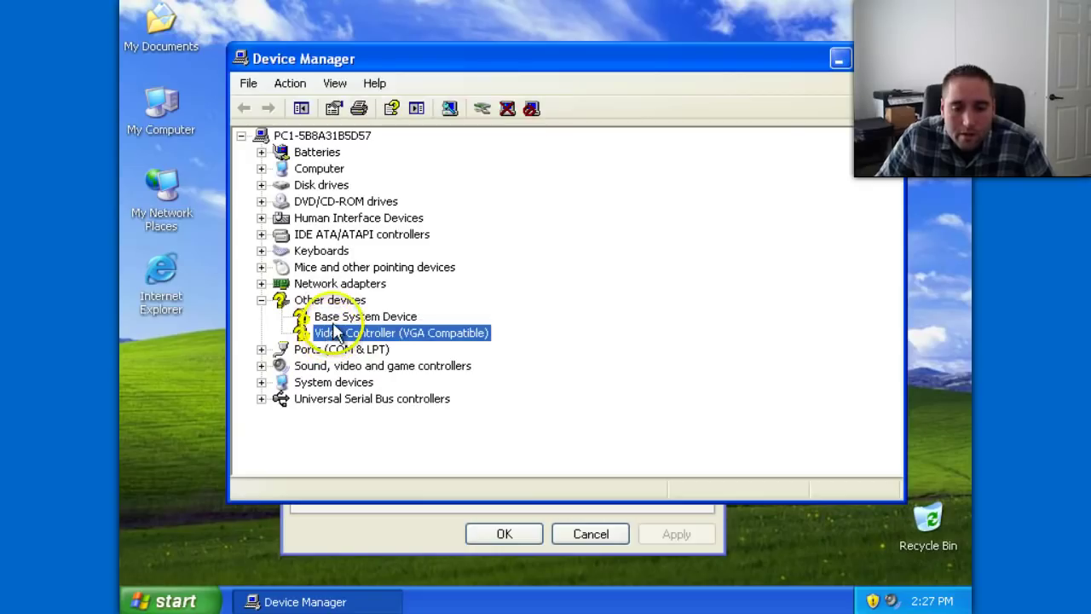
click(341, 317)
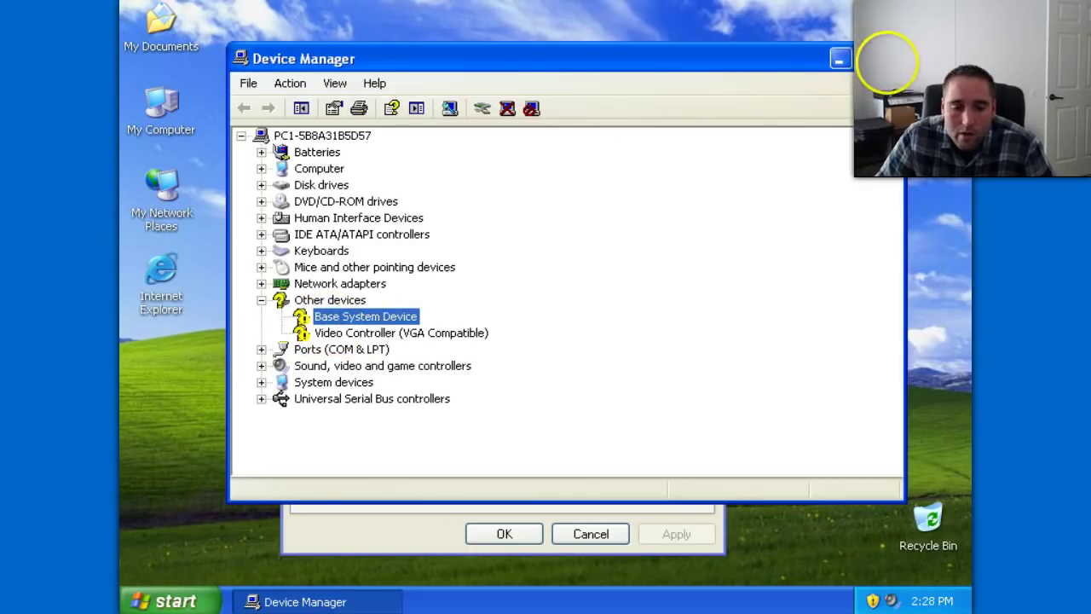
click(890, 58)
Step: Close System Properties and open the Control Panel in Classic View
click(709, 71)
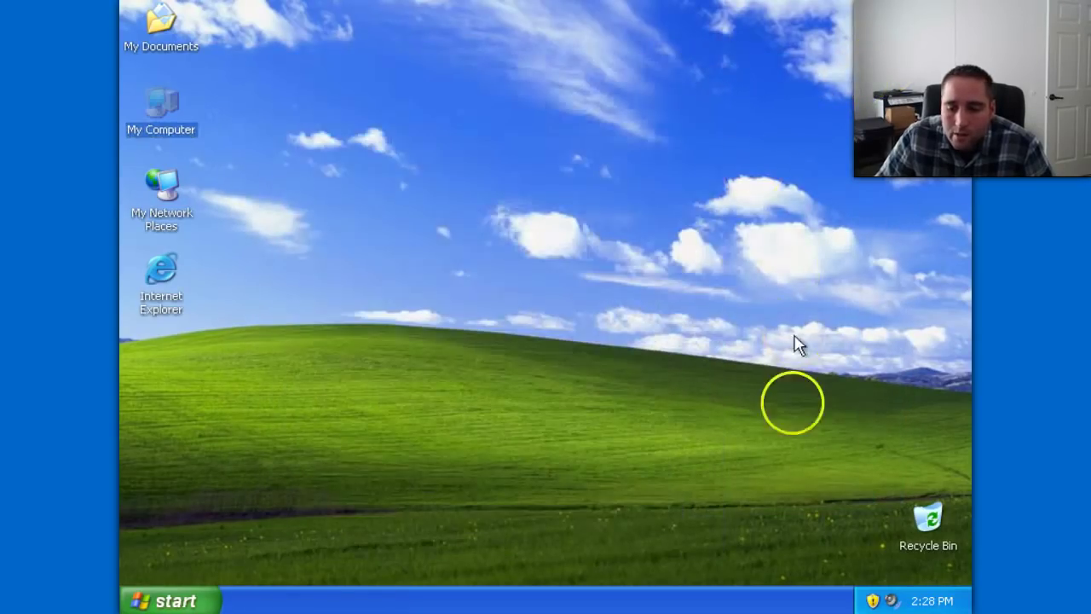
click(873, 603)
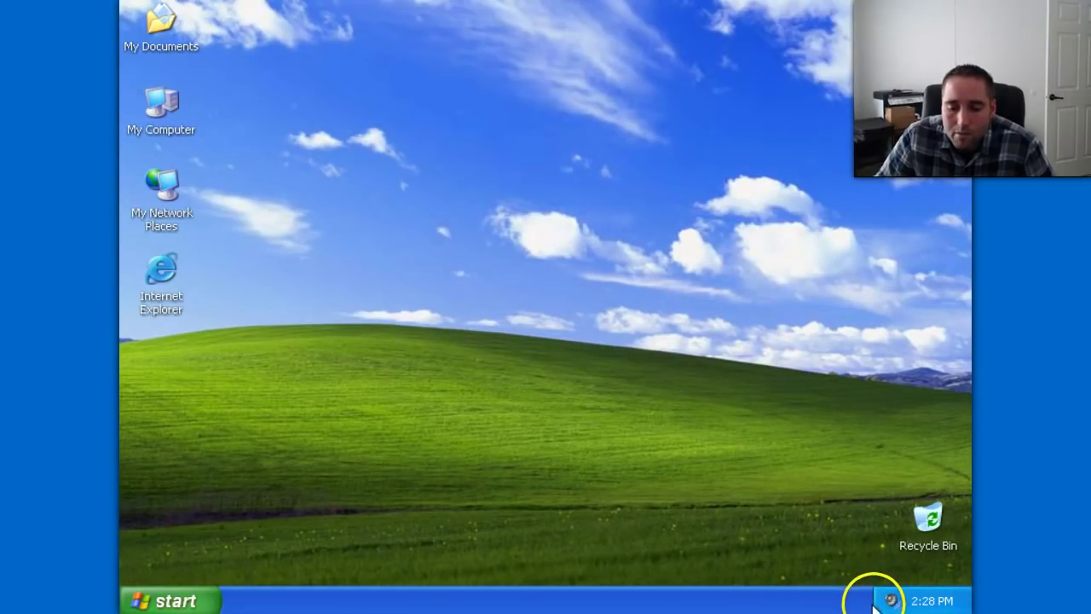
click(195, 599)
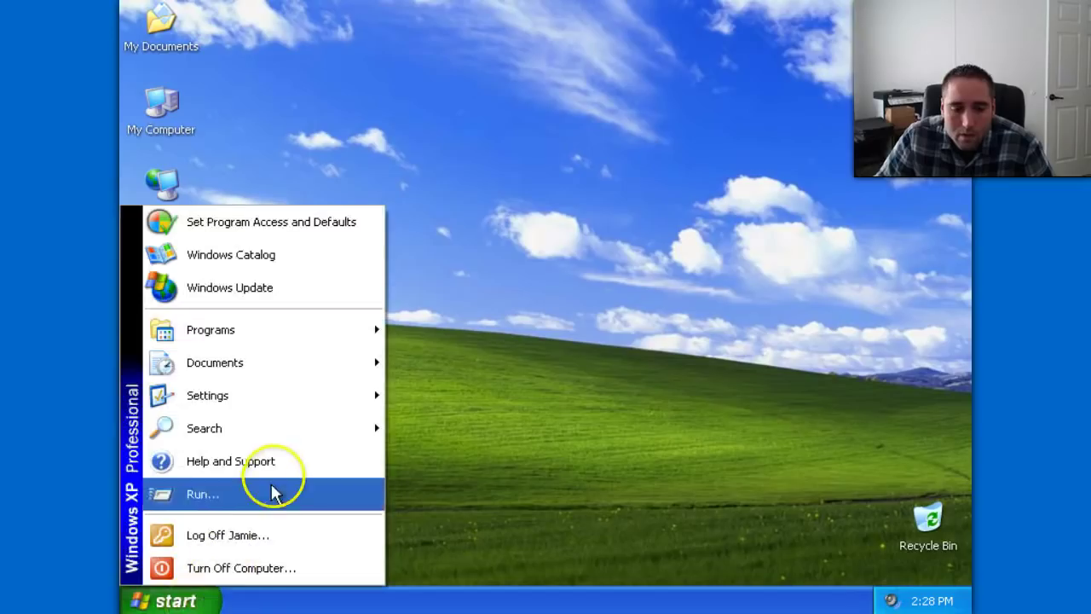
mouse_move(324, 395)
click(433, 390)
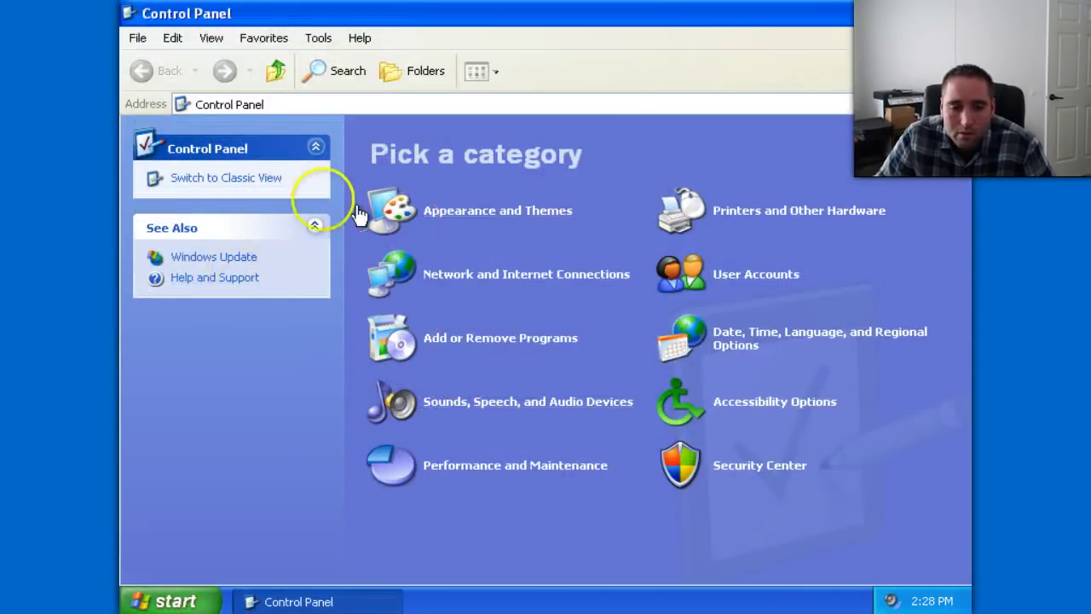
click(269, 186)
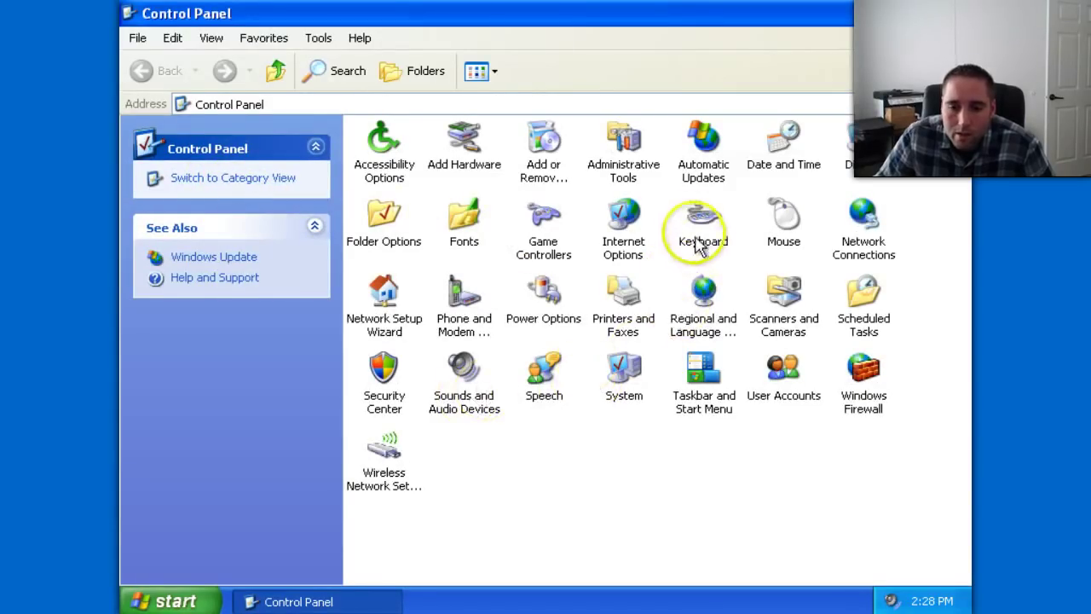
Step: Set Automatic Updates to download and install automatically every day at 3:00 AM
double_click(704, 181)
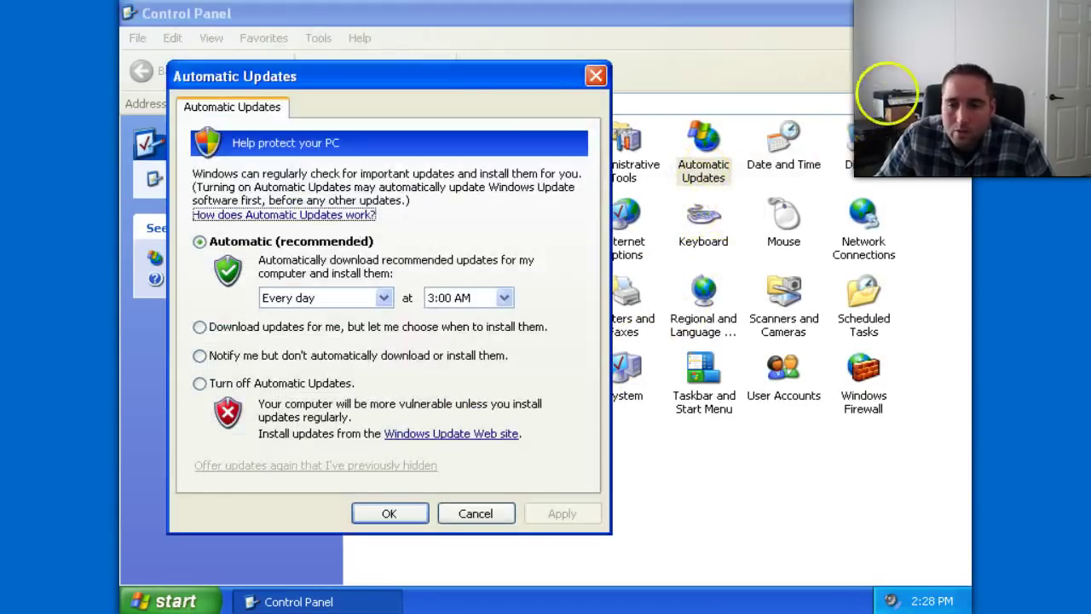
click(956, 13)
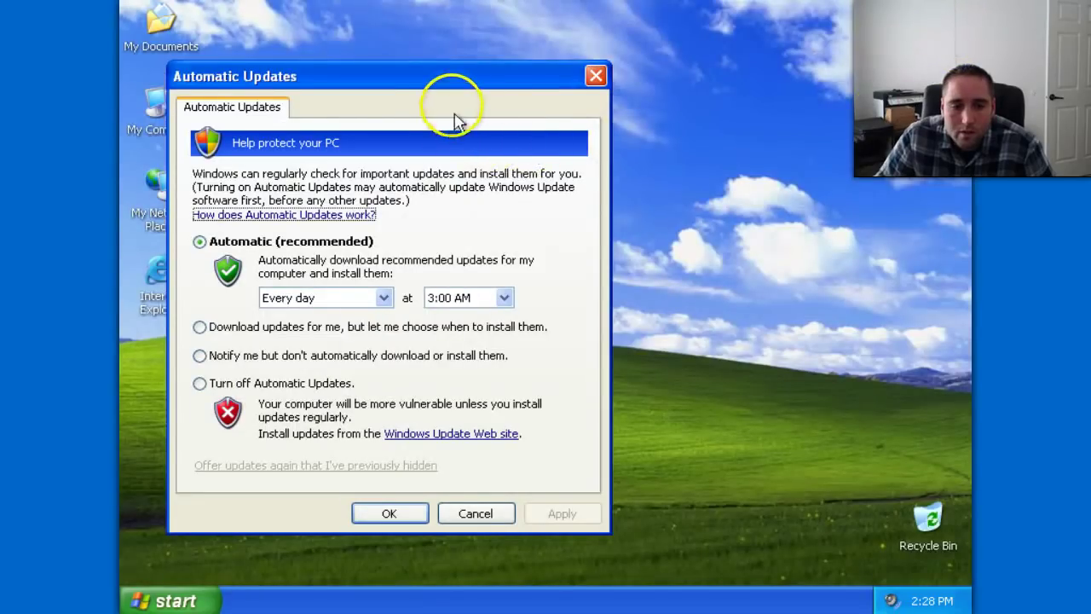
drag(448, 85, 583, 70)
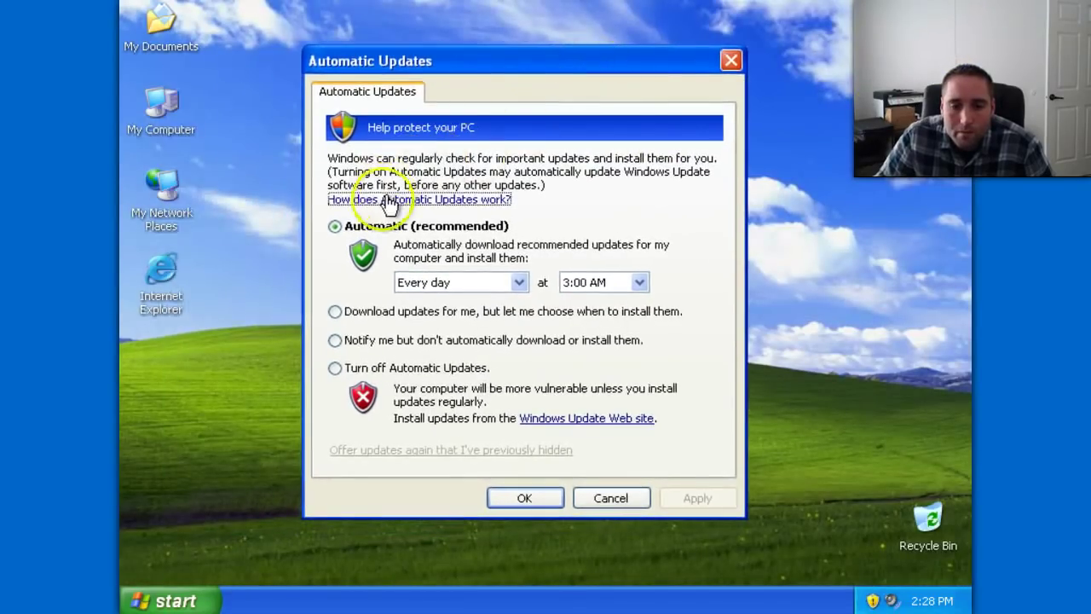
click(523, 500)
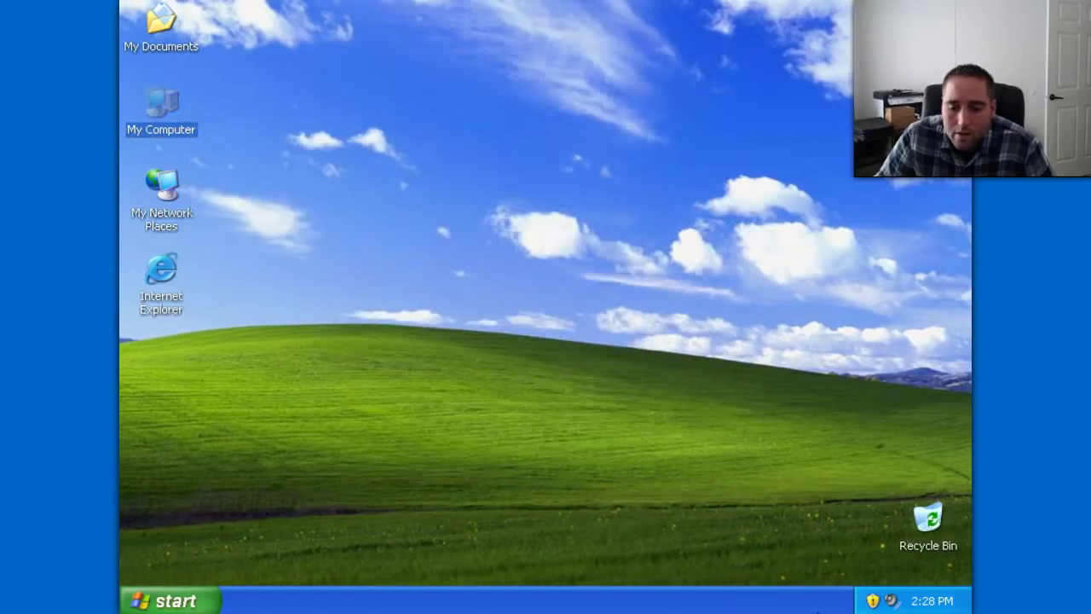
Step: Review pending update KB898461 through Custom Install, then close without installing it
click(874, 601)
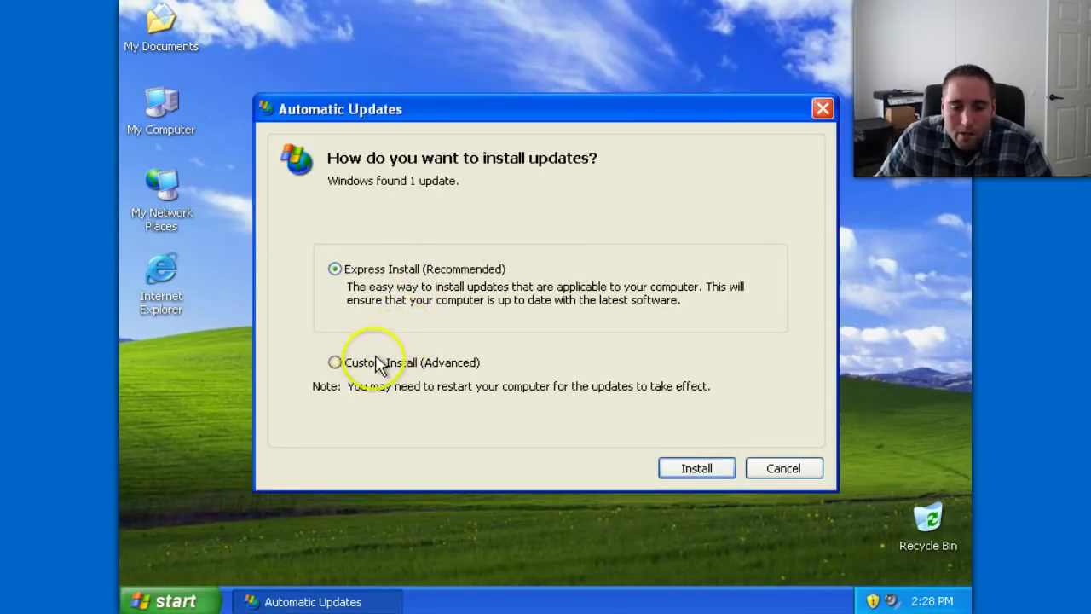
click(356, 363)
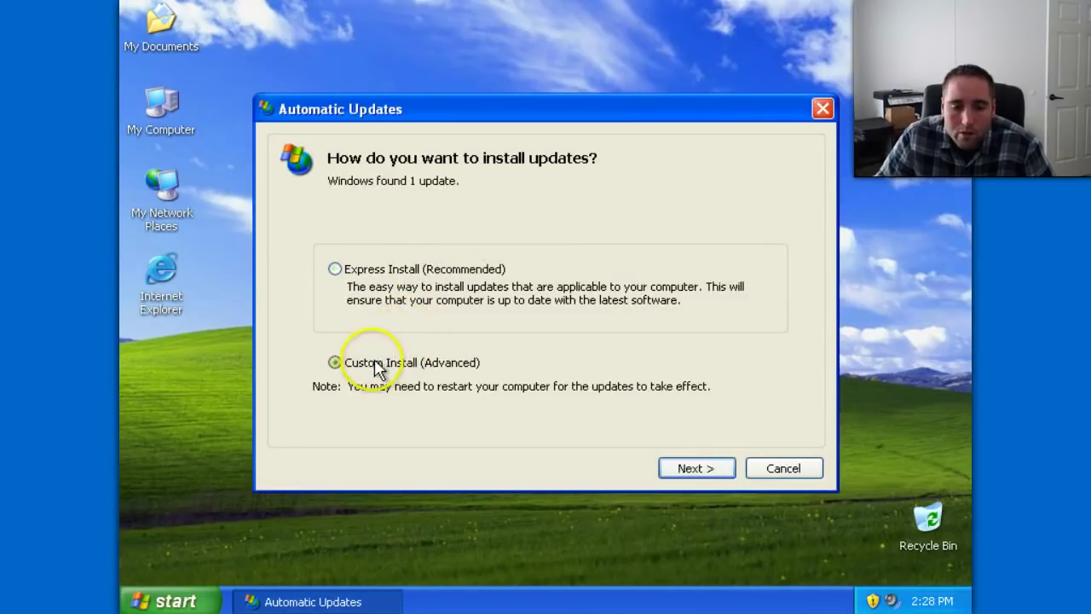
click(728, 471)
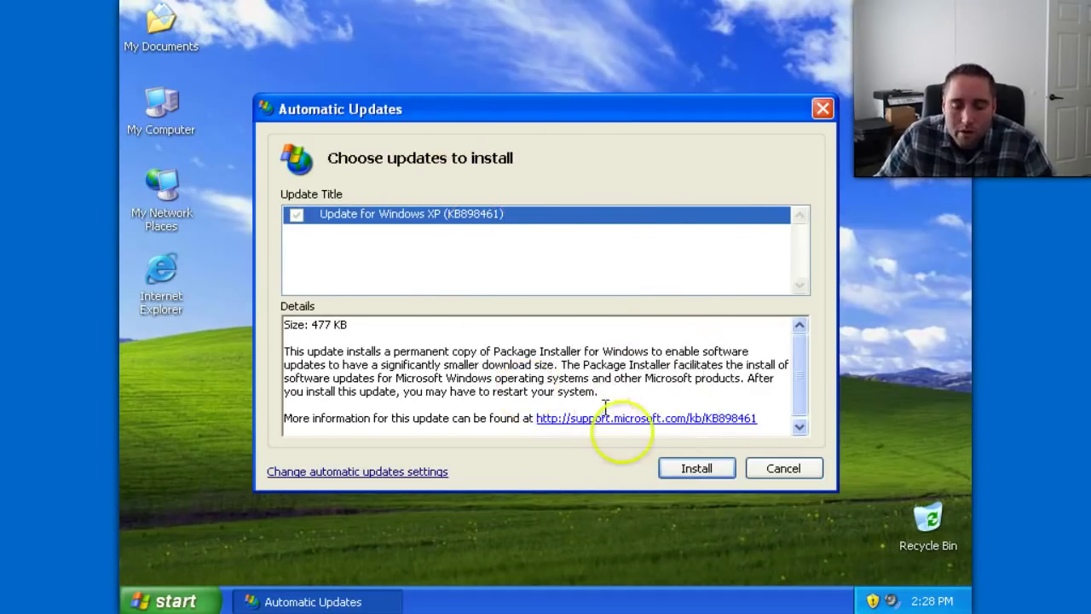
click(822, 108)
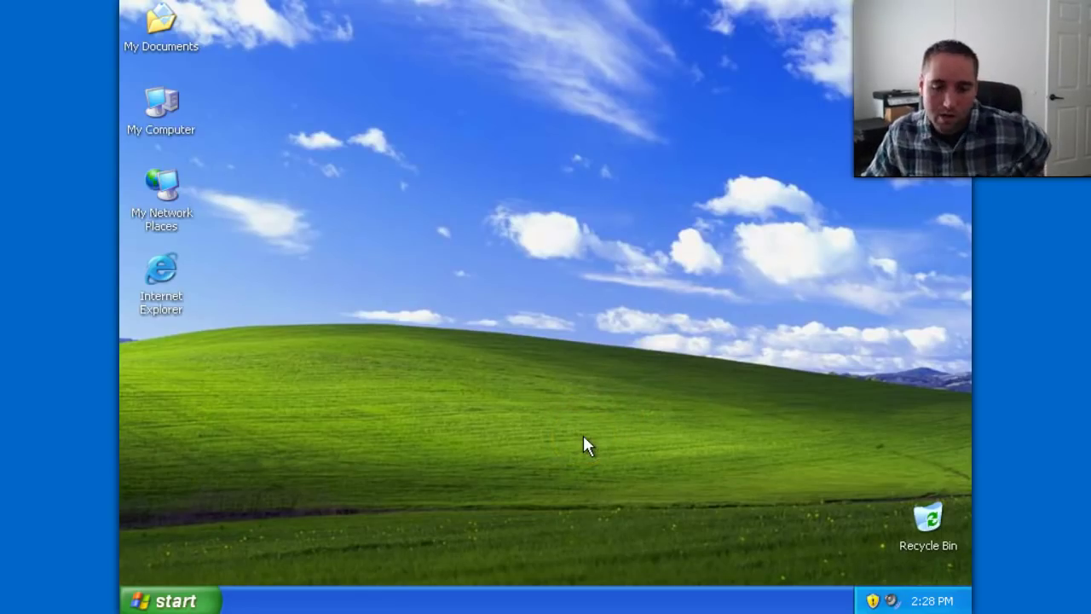
click(585, 439)
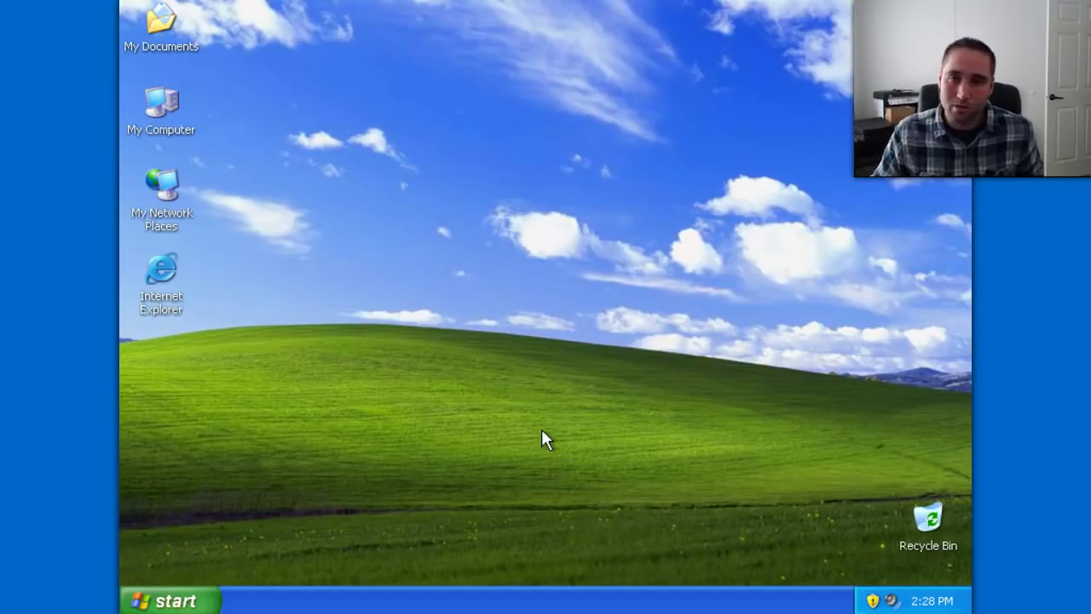
click(543, 432)
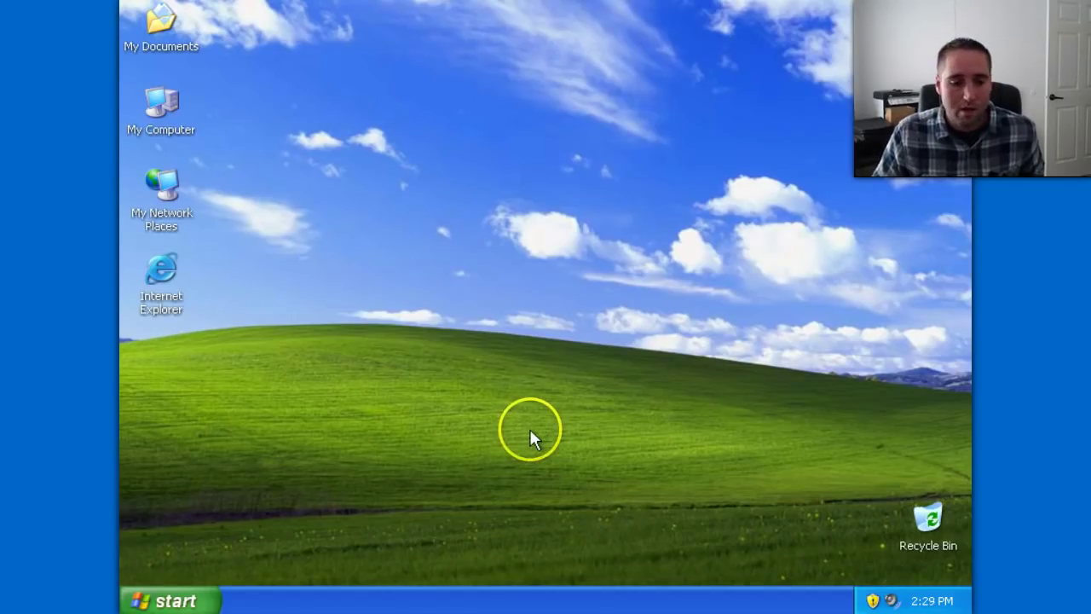